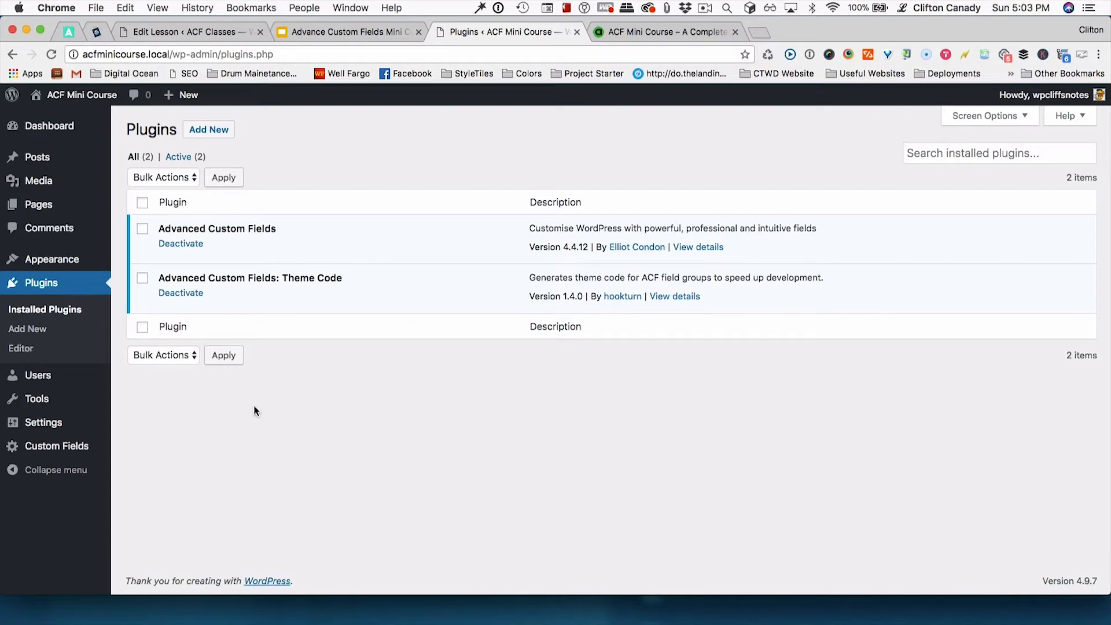
# Open the Homepage custom field group for editing.
pyautogui.moveTo(73, 448)
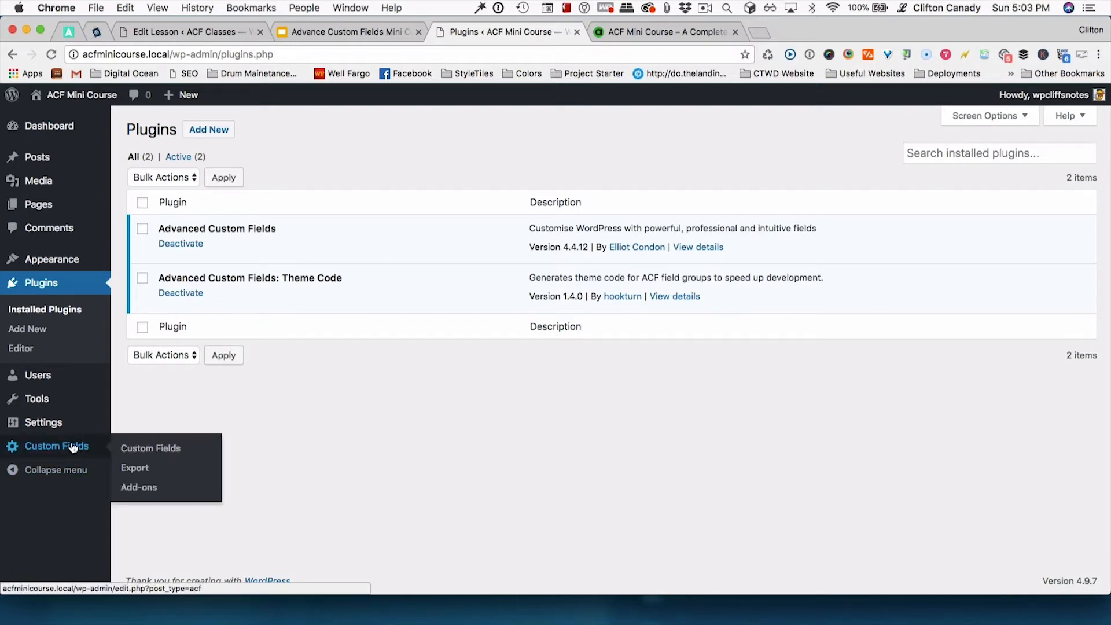
pyautogui.click(143, 451)
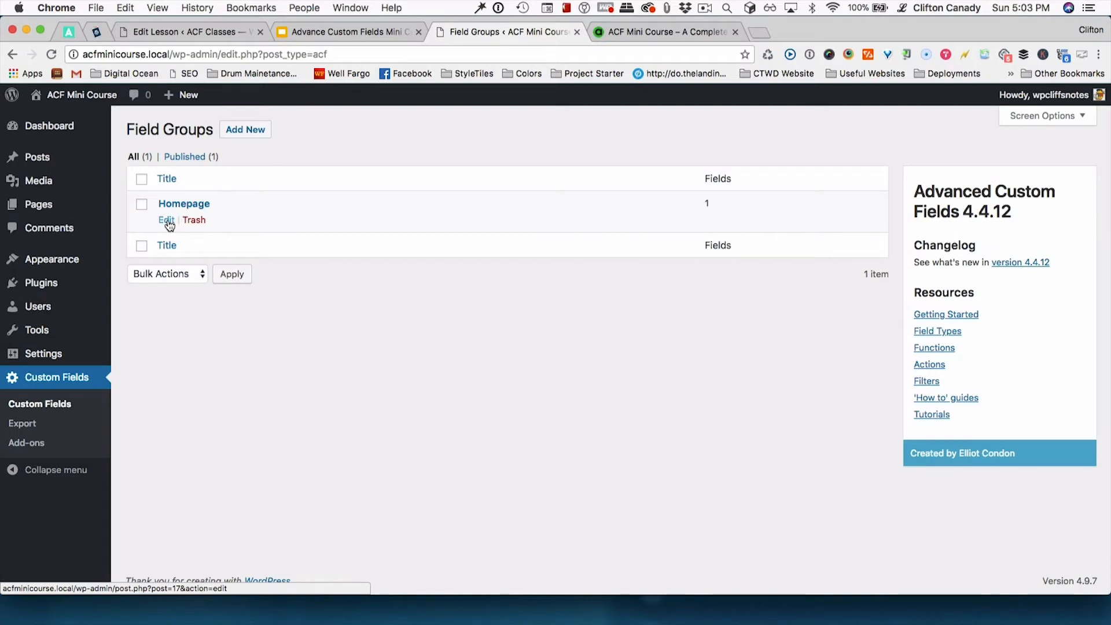
pyautogui.click(167, 220)
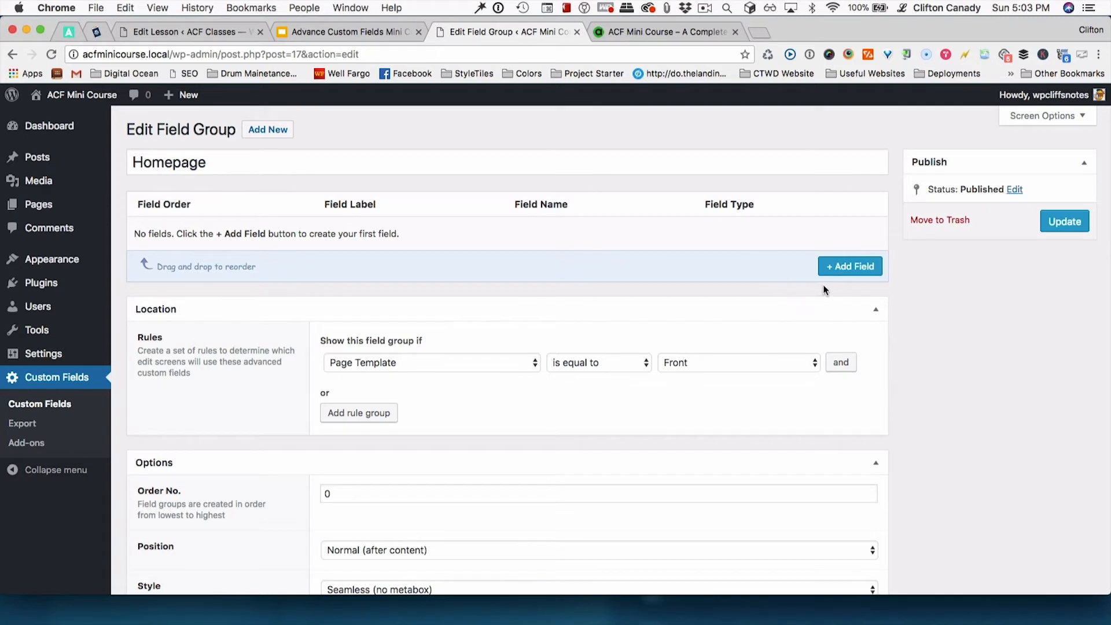
# Add a field labelled "Headline Text" with the name headline_text and the field type Text.
pyautogui.click(852, 268)
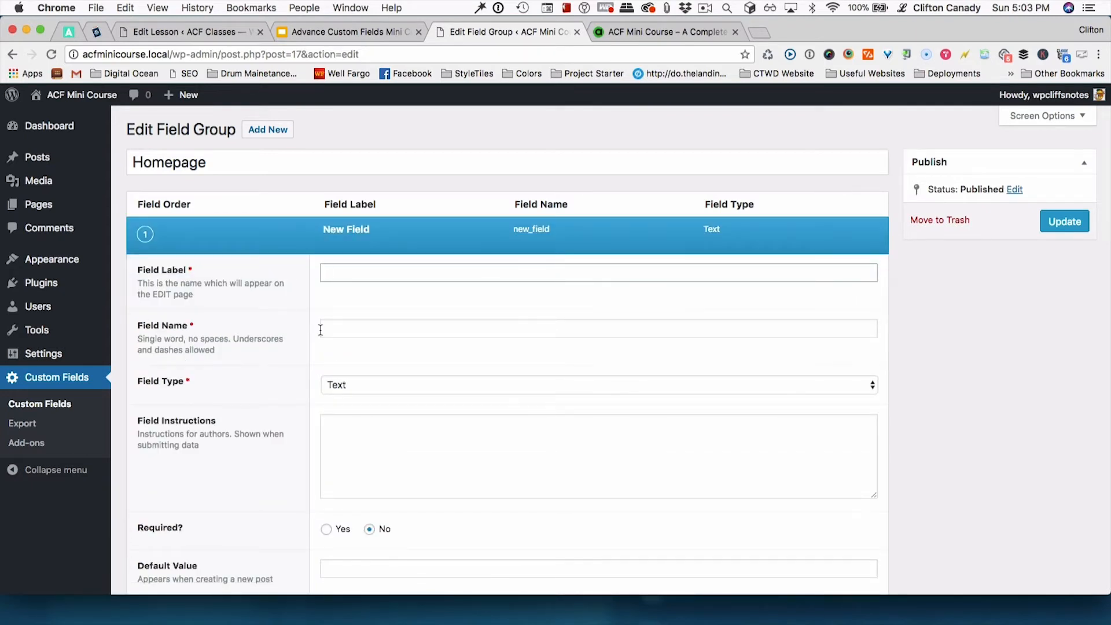
pyautogui.write('Headline Text')
pyautogui.press('Tab')
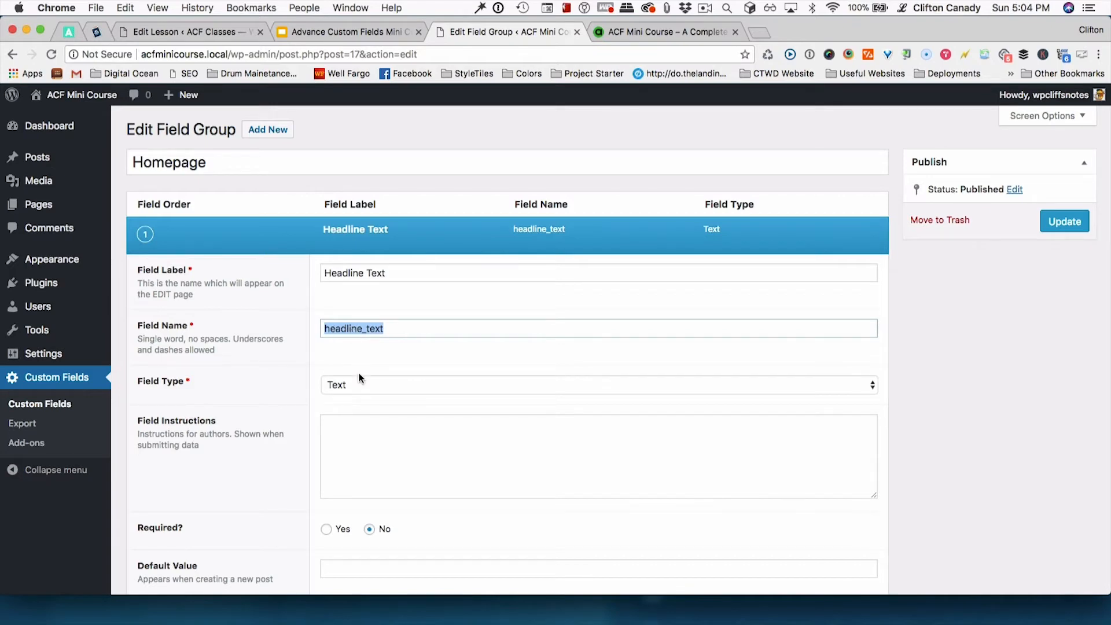
pyautogui.click(335, 385)
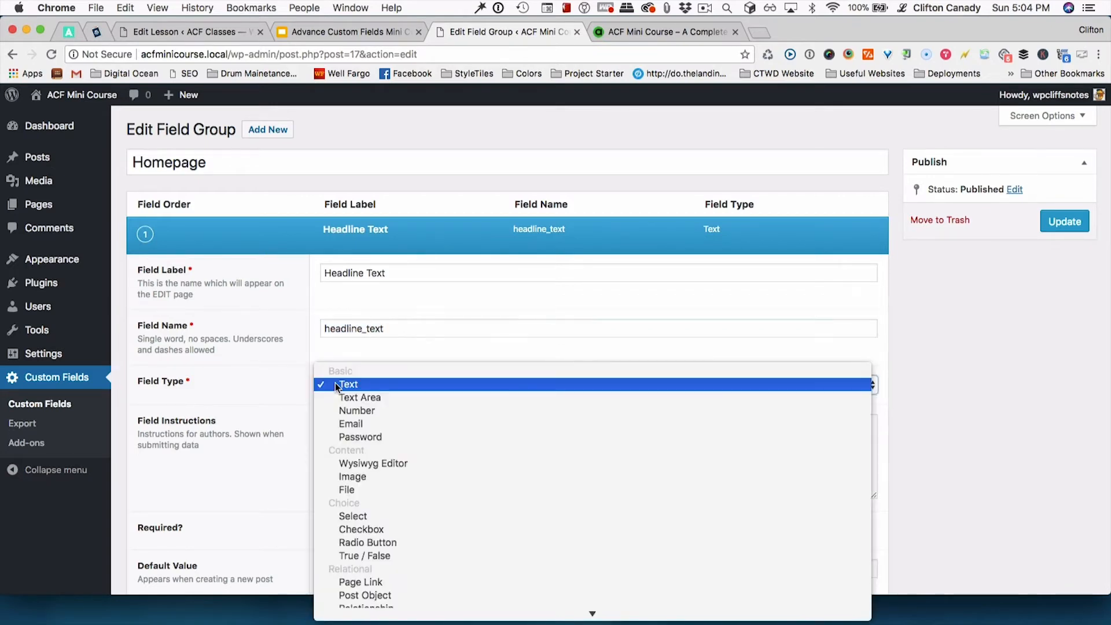
pyautogui.click(366, 383)
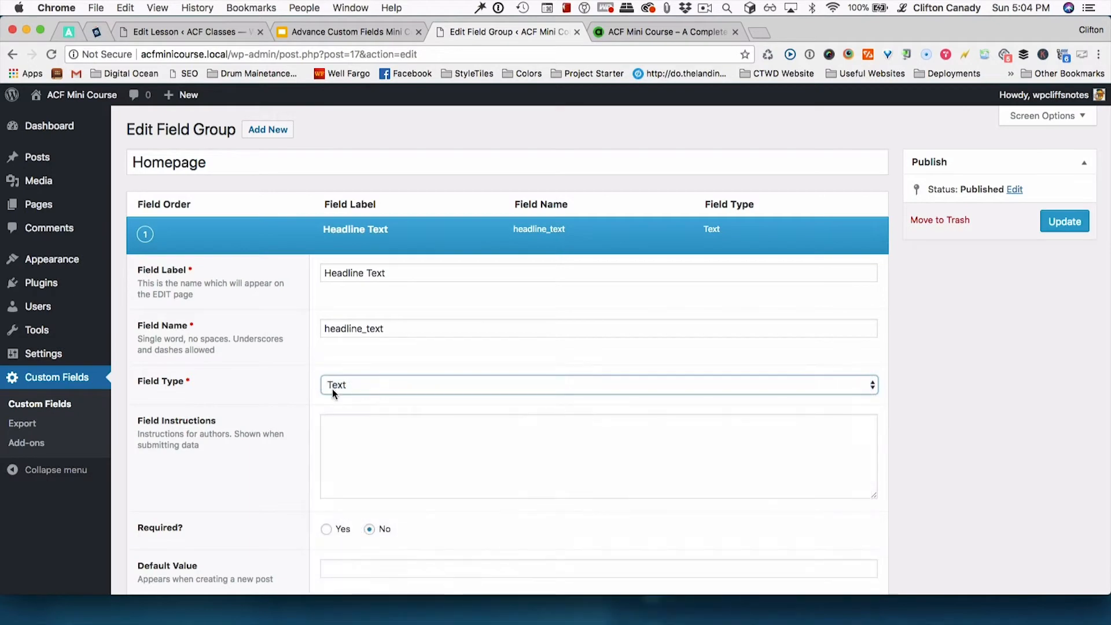
# Enter the field instructions "This is where you text your headline text" and make the field required.
pyautogui.scroll(-3, 301, 425)
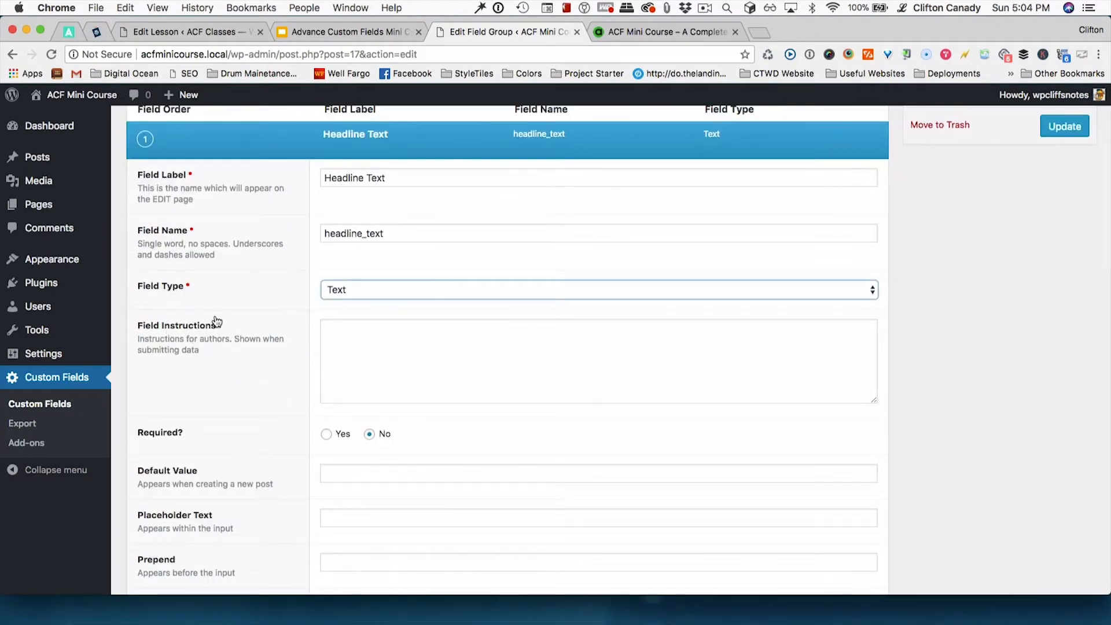
pyautogui.click(334, 331)
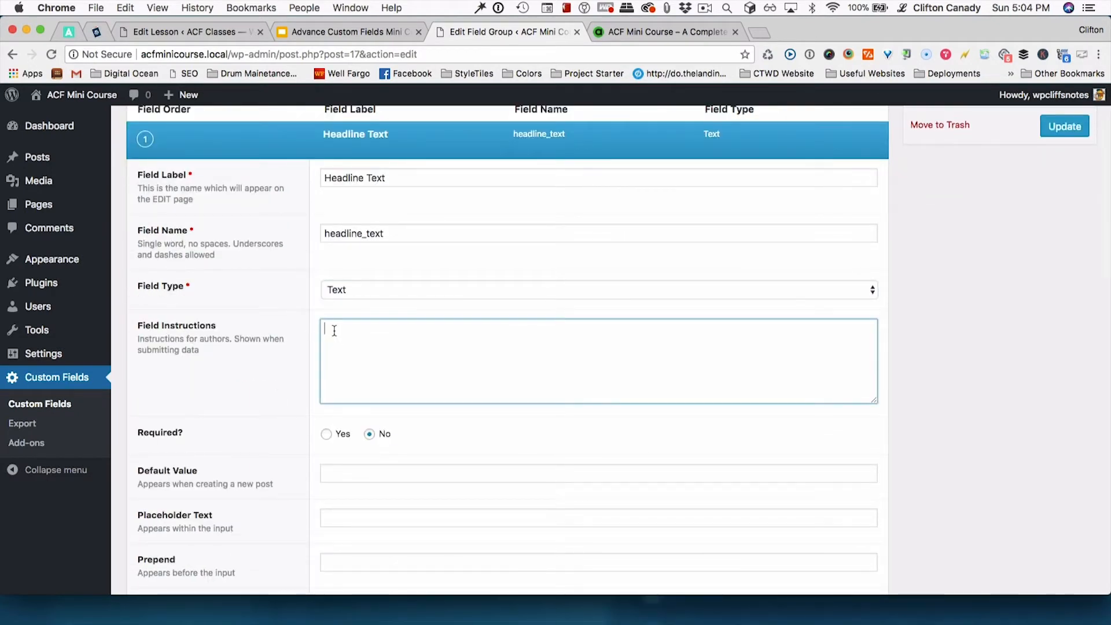
pyautogui.write('This is where you t')
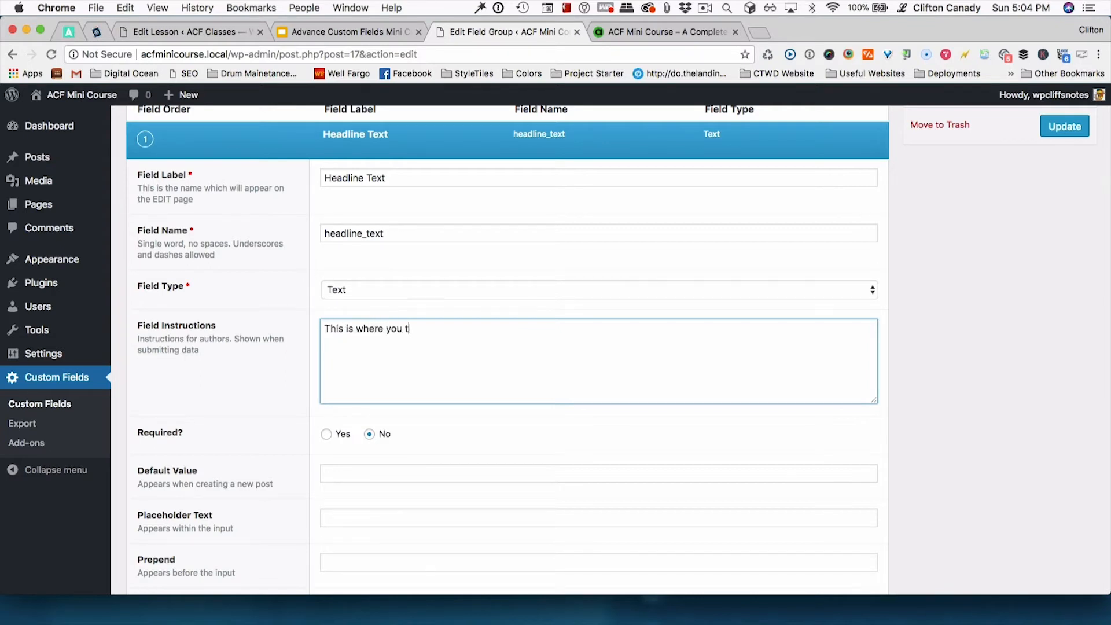
pyautogui.write('ext your headline text')
pyautogui.scroll(-1, 307, 397)
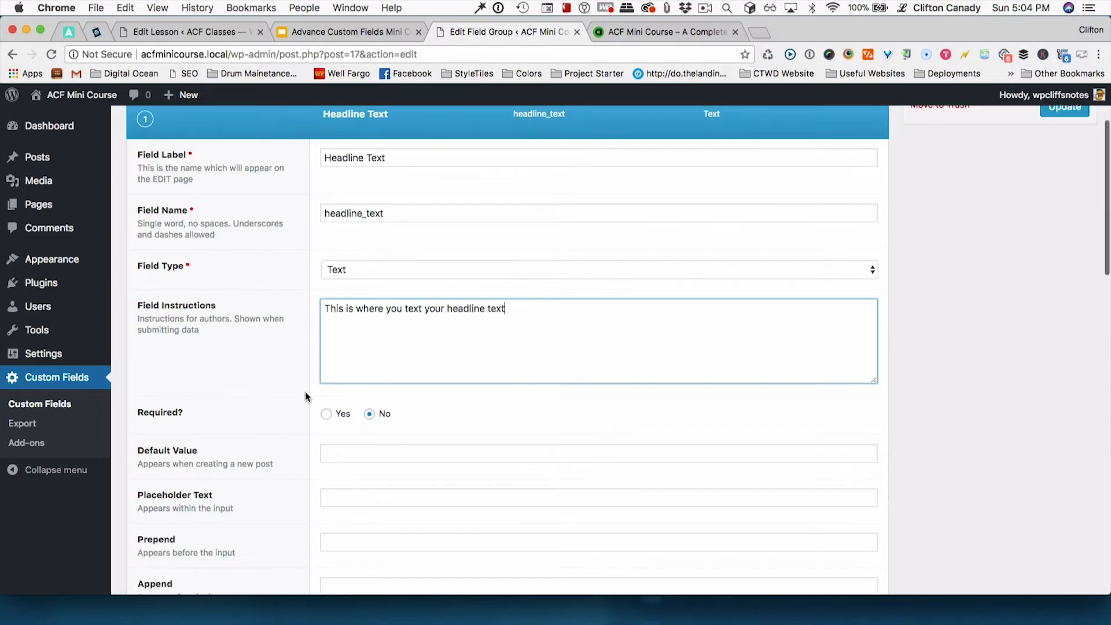
pyautogui.click(328, 416)
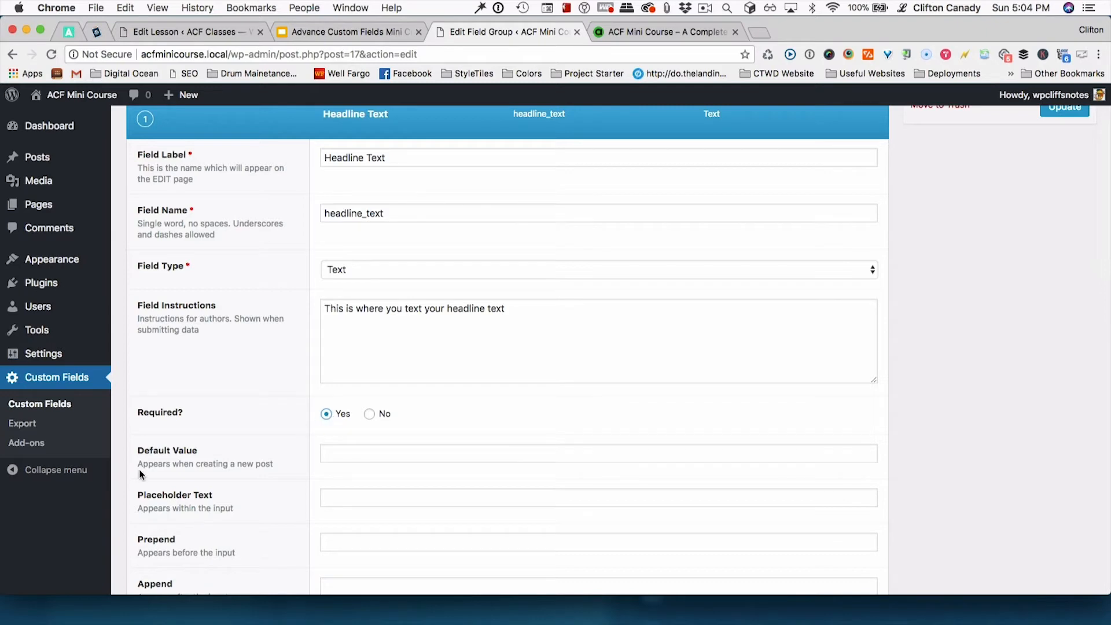
# Set the field's placeholder text to "Headline Text Goes Here ....".
pyautogui.scroll(-4, 169, 485)
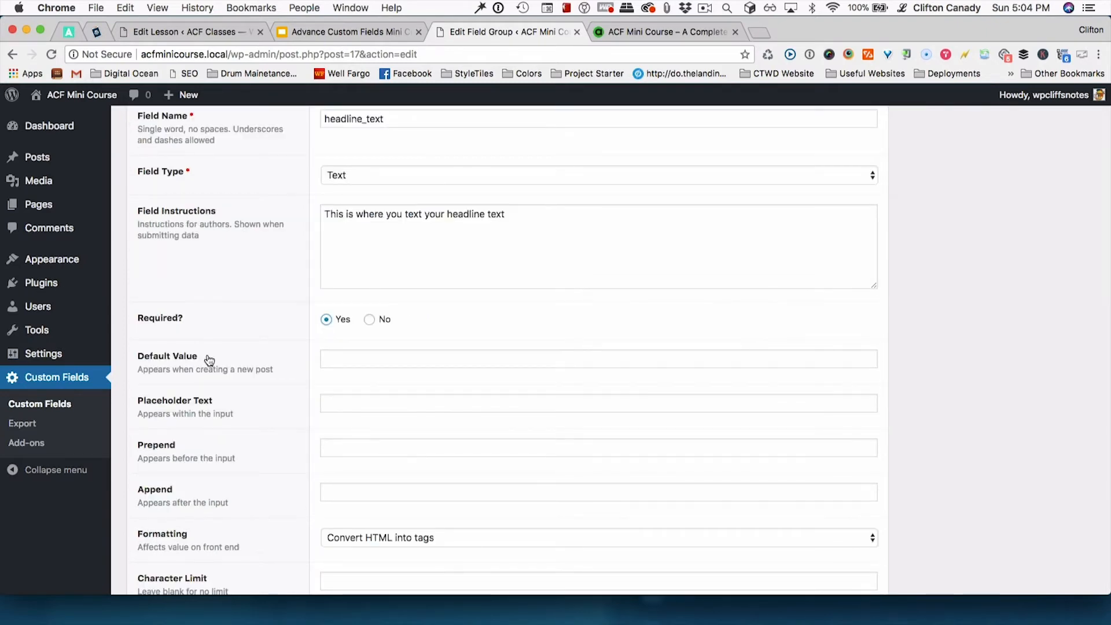
pyautogui.click(336, 361)
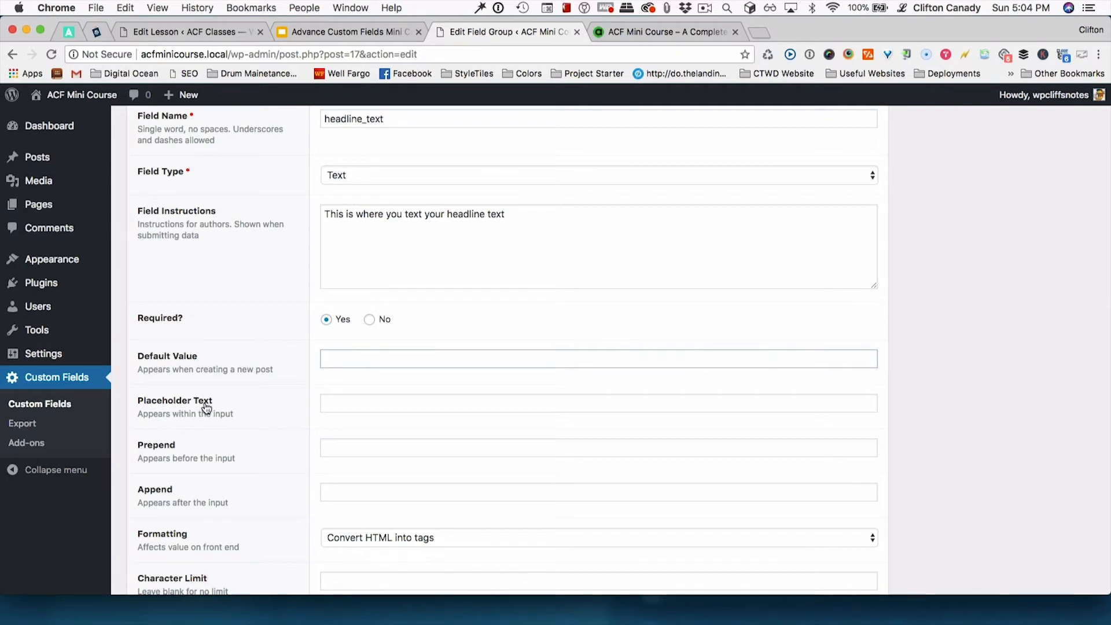
pyautogui.click(322, 408)
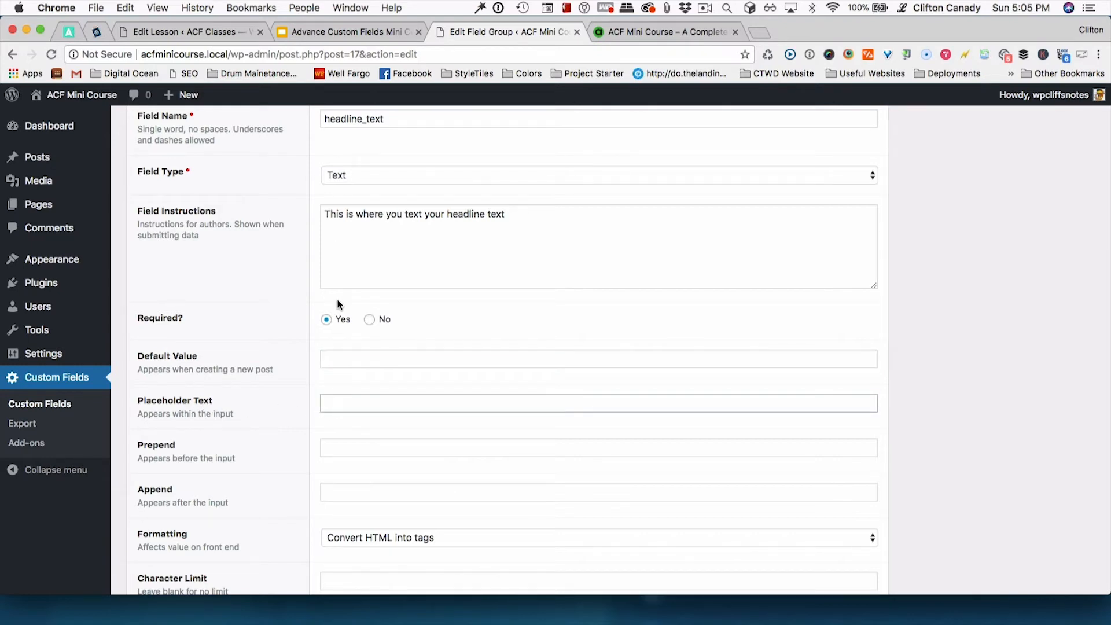
pyautogui.write('Headline Text Goes ')
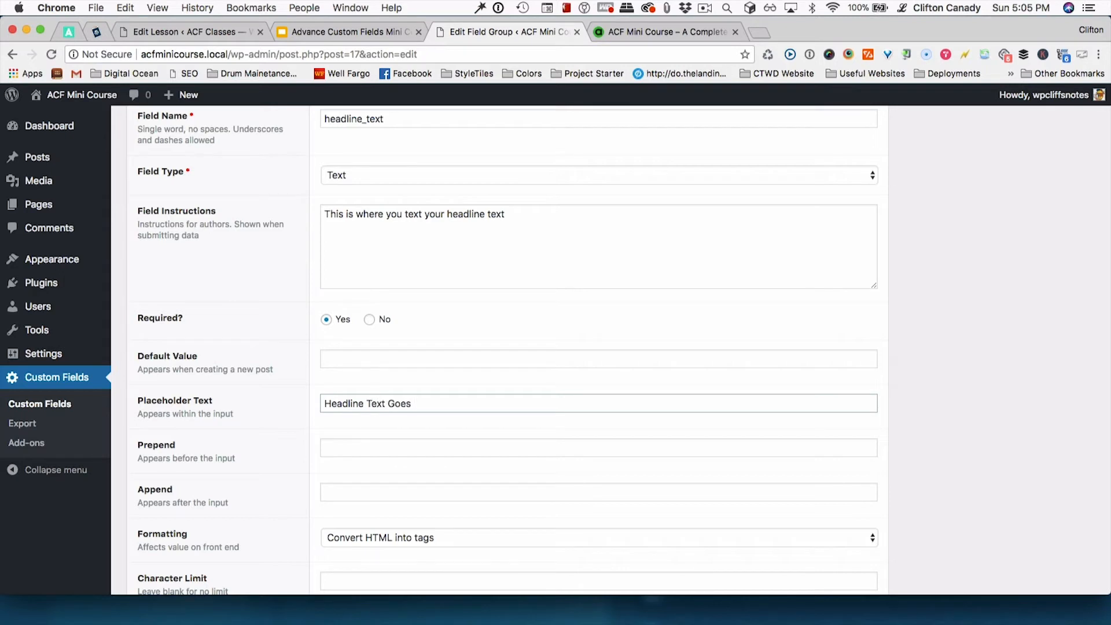
pyautogui.write('Here ....')
# Set the Headline Text field's character limit to 30 and update the field group.
pyautogui.scroll(-2, 226, 452)
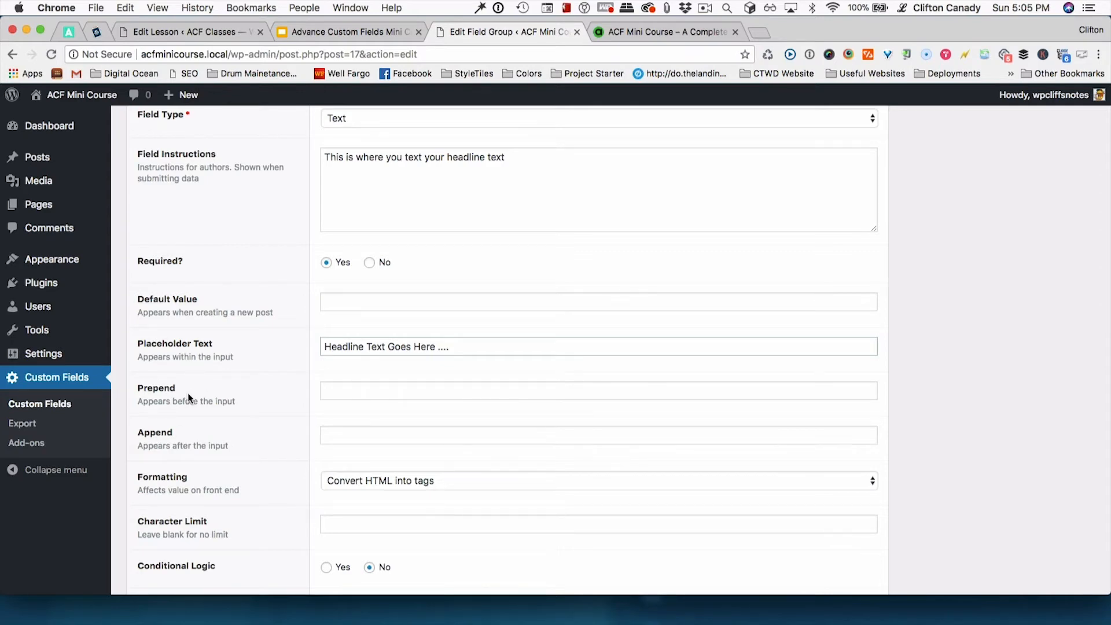
pyautogui.scroll(-3, 197, 437)
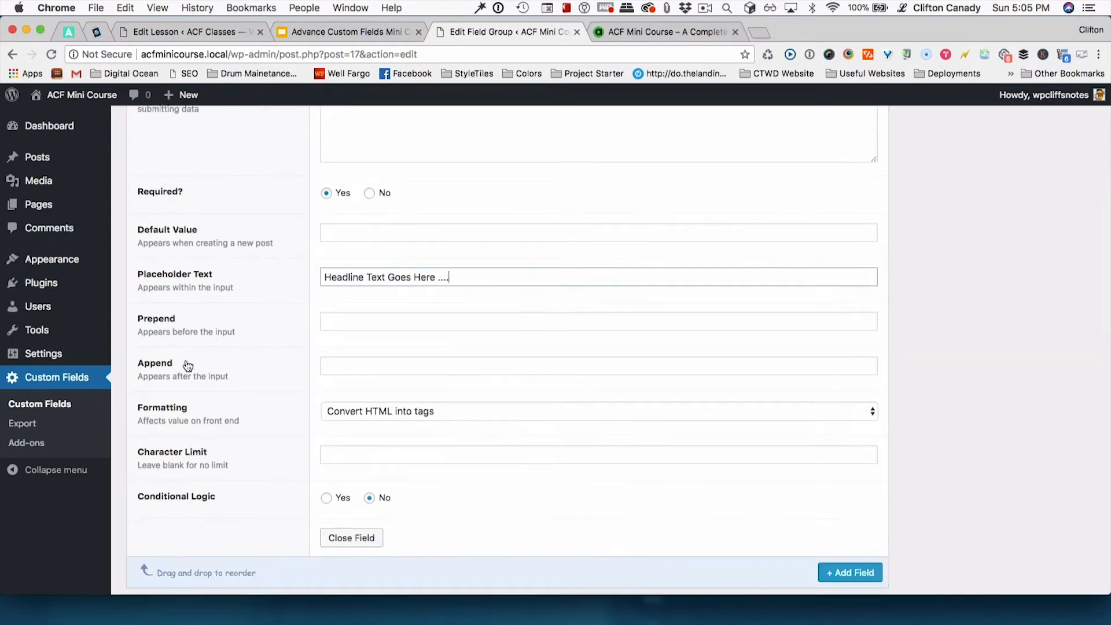
pyautogui.scroll(-1, 197, 382)
pyautogui.scroll(-4, 196, 382)
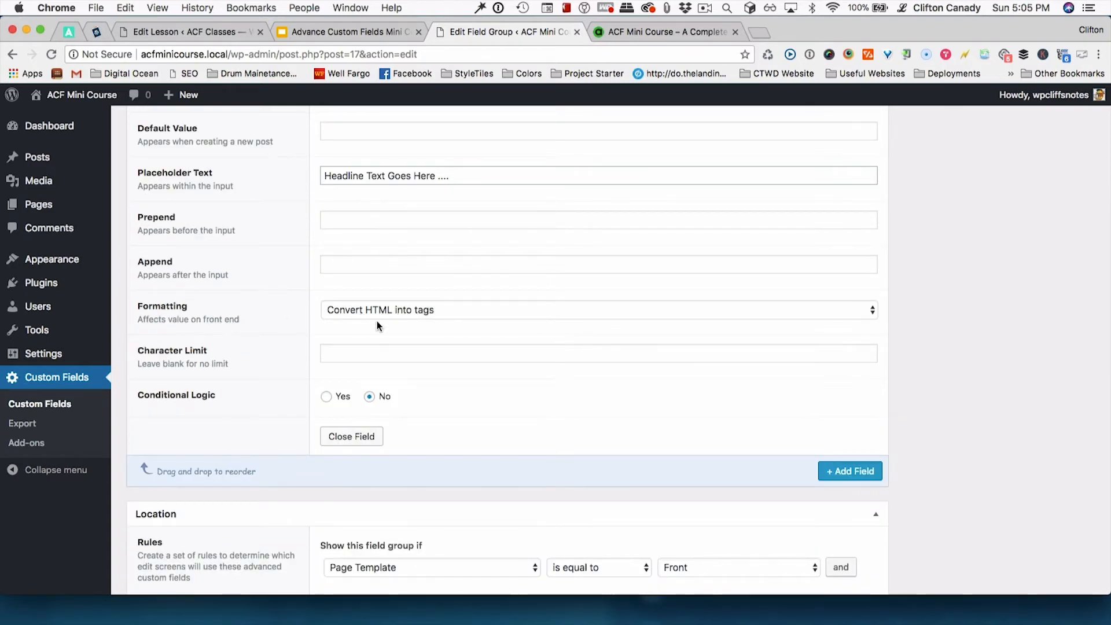
pyautogui.scroll(-2, 376, 324)
pyautogui.click(333, 308)
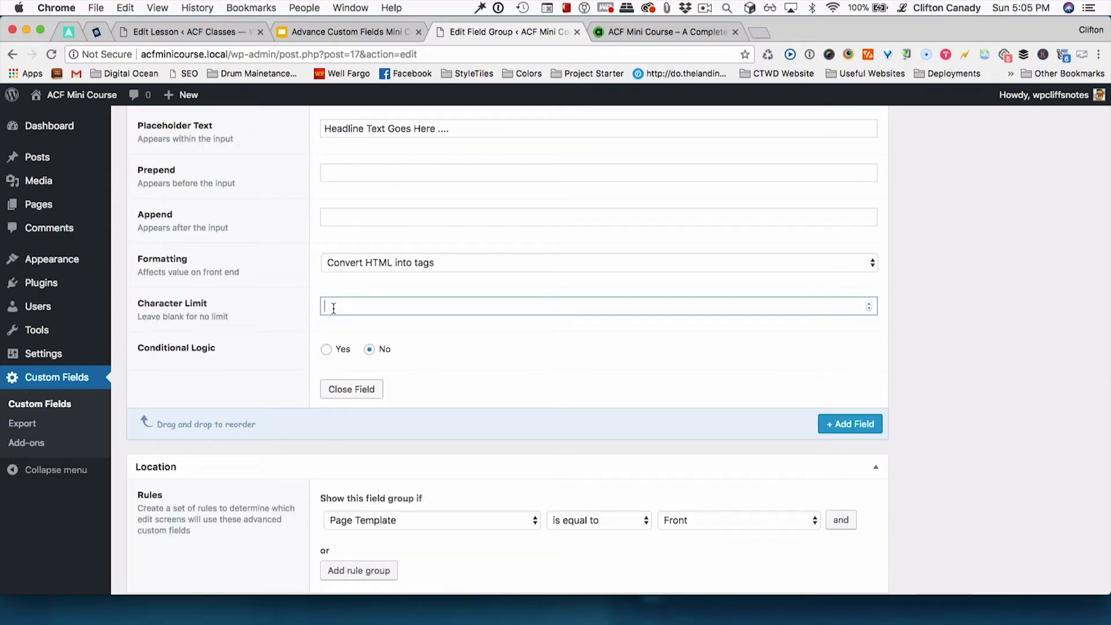
pyautogui.write('30')
pyautogui.click(283, 373)
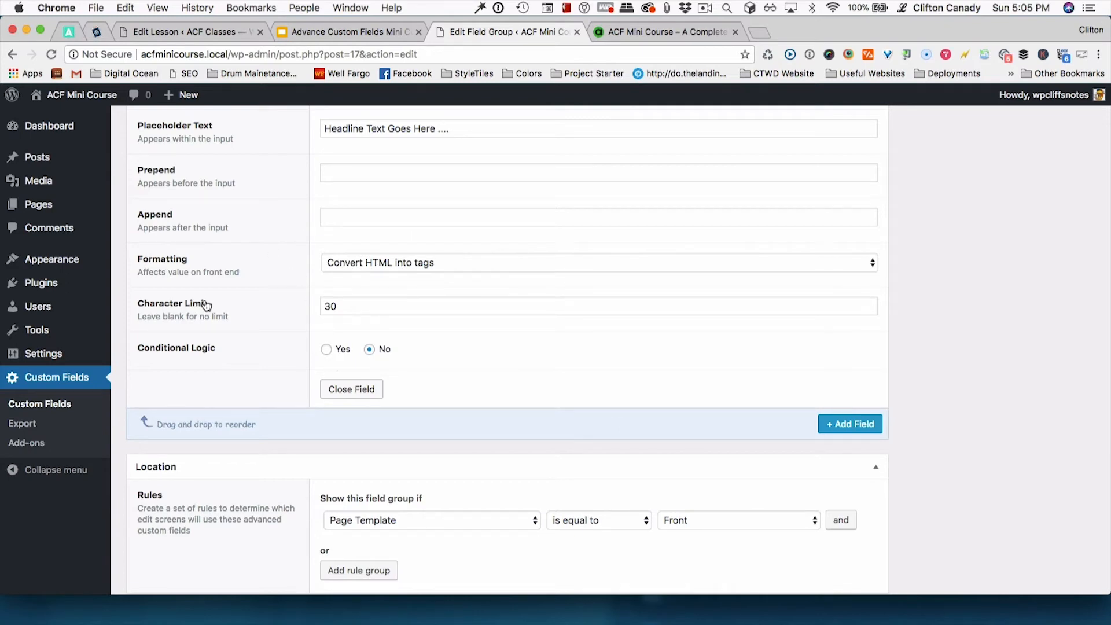
pyautogui.scroll(10, 949, 370)
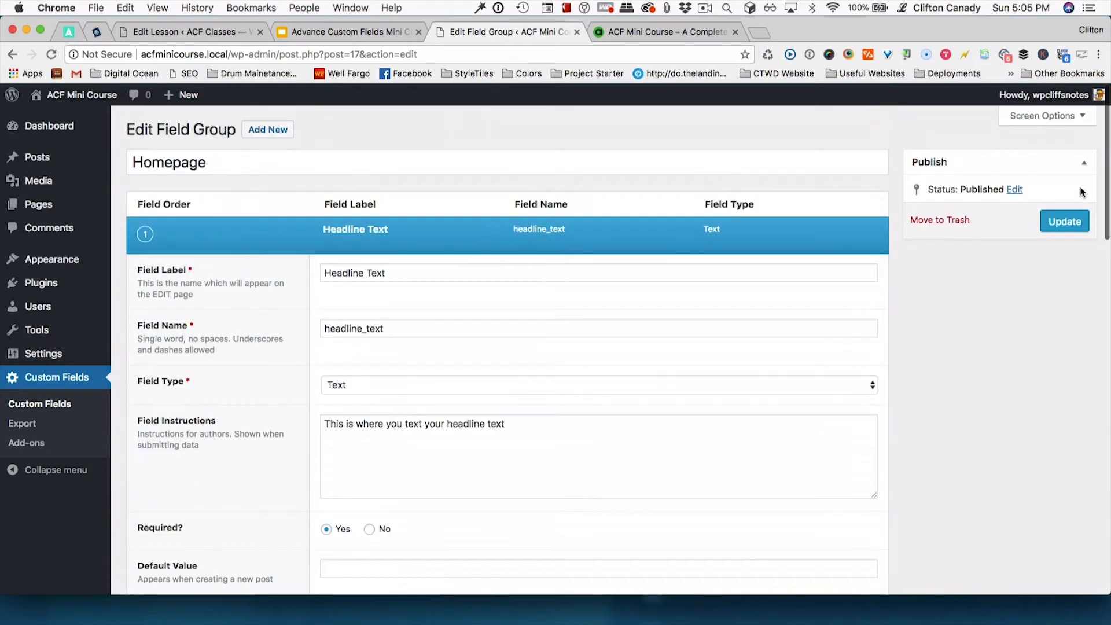
pyautogui.click(1066, 221)
# Set the field group to hide the Content Editor on the edit screen and update the group.
pyautogui.scroll(-15, 266, 500)
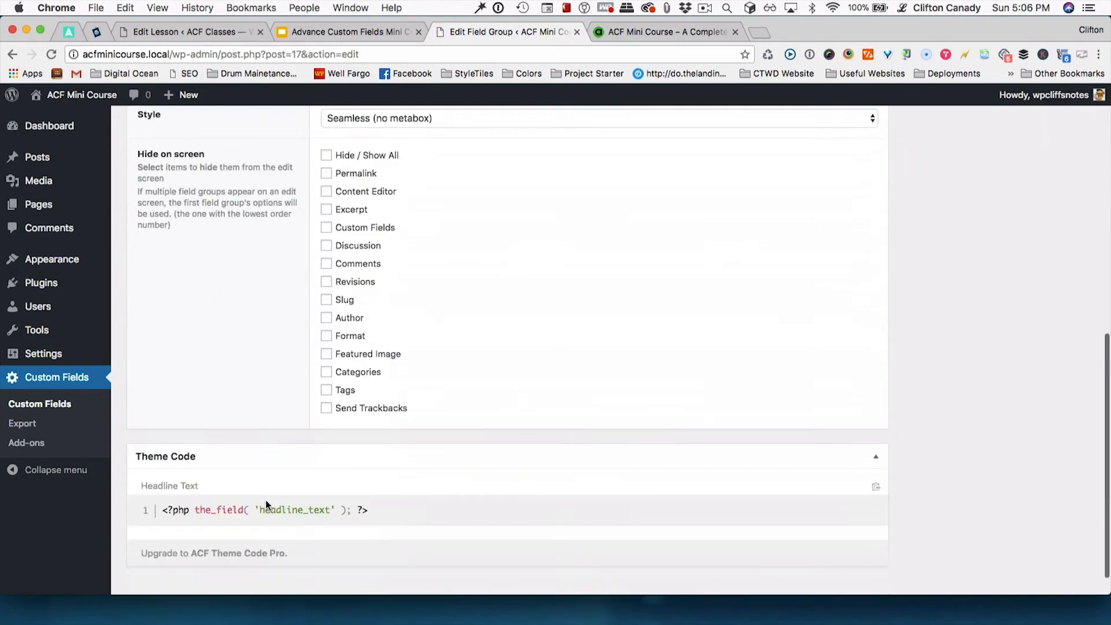
pyautogui.scroll(1, 343, 393)
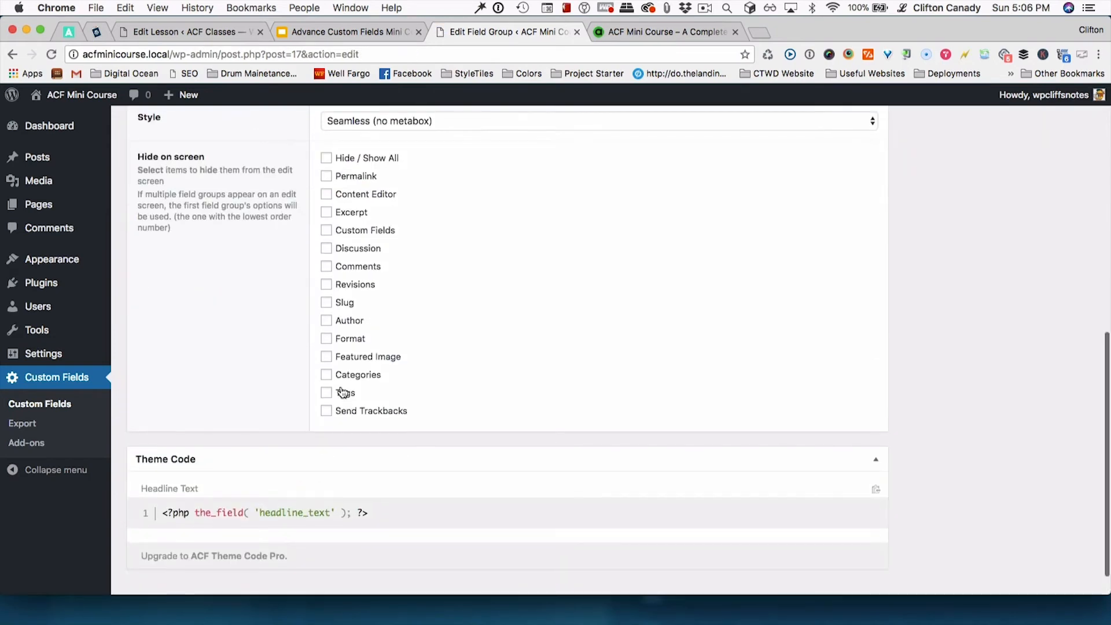
pyautogui.scroll(2, 338, 382)
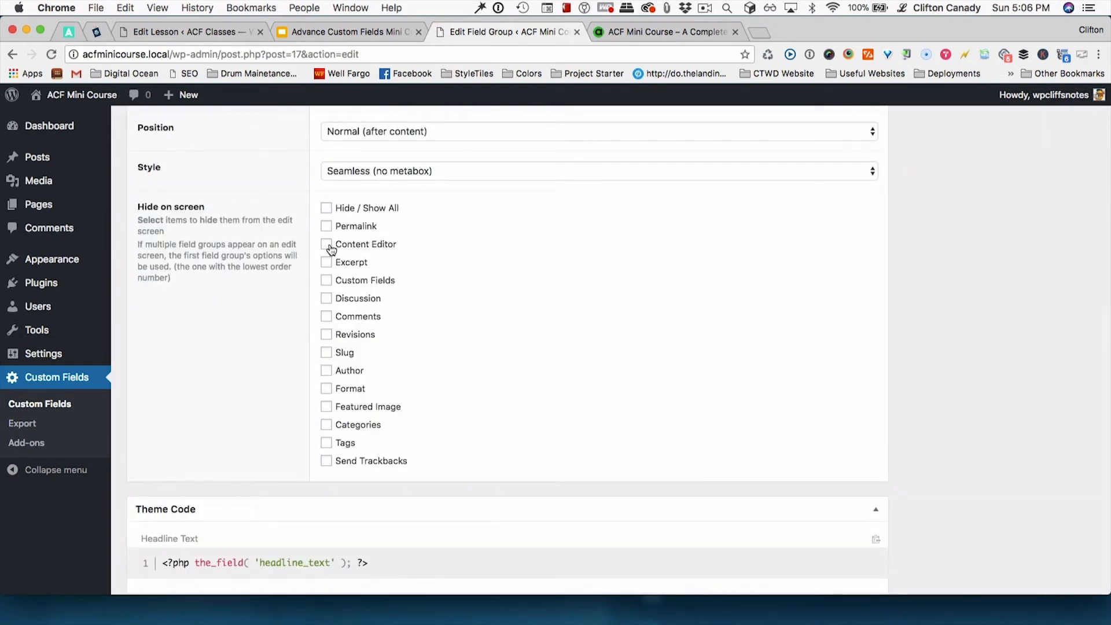
pyautogui.click(328, 245)
pyautogui.scroll(8, 672, 285)
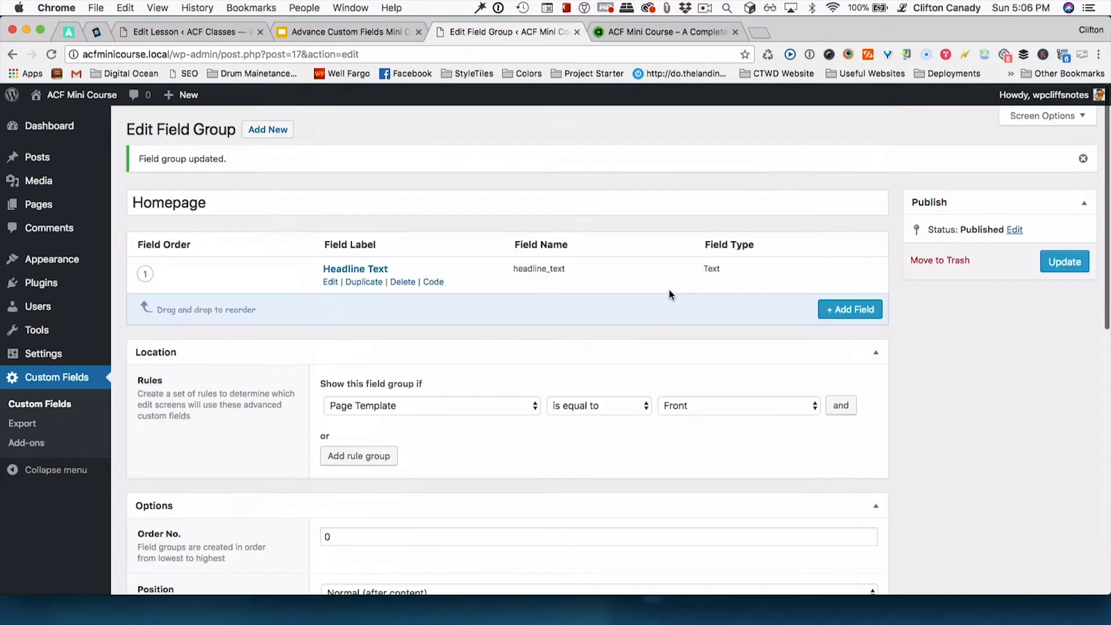
pyautogui.scroll(-8, 669, 290)
pyautogui.scroll(8, 671, 290)
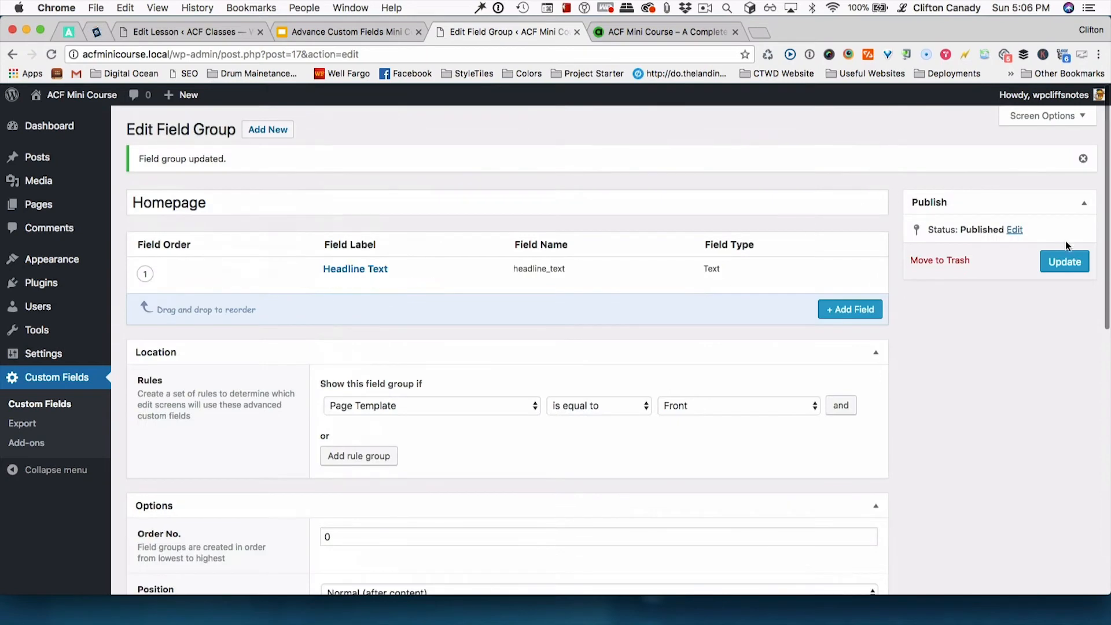
pyautogui.click(1065, 261)
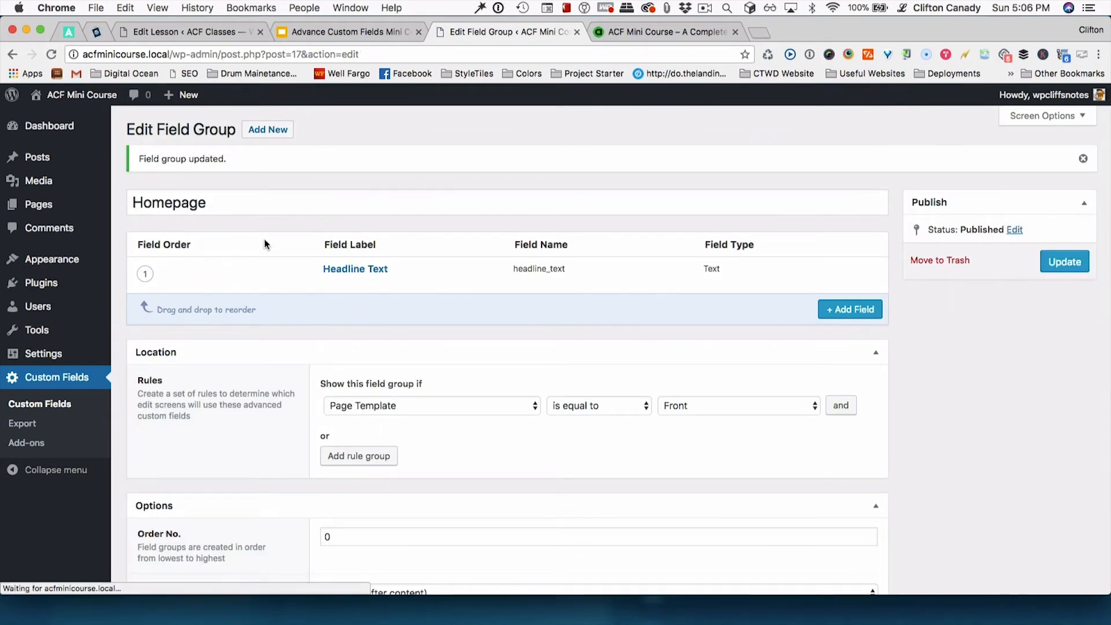
# Open the Home page for editing and check its template choice, keeping Front selected.
pyautogui.moveTo(43, 207)
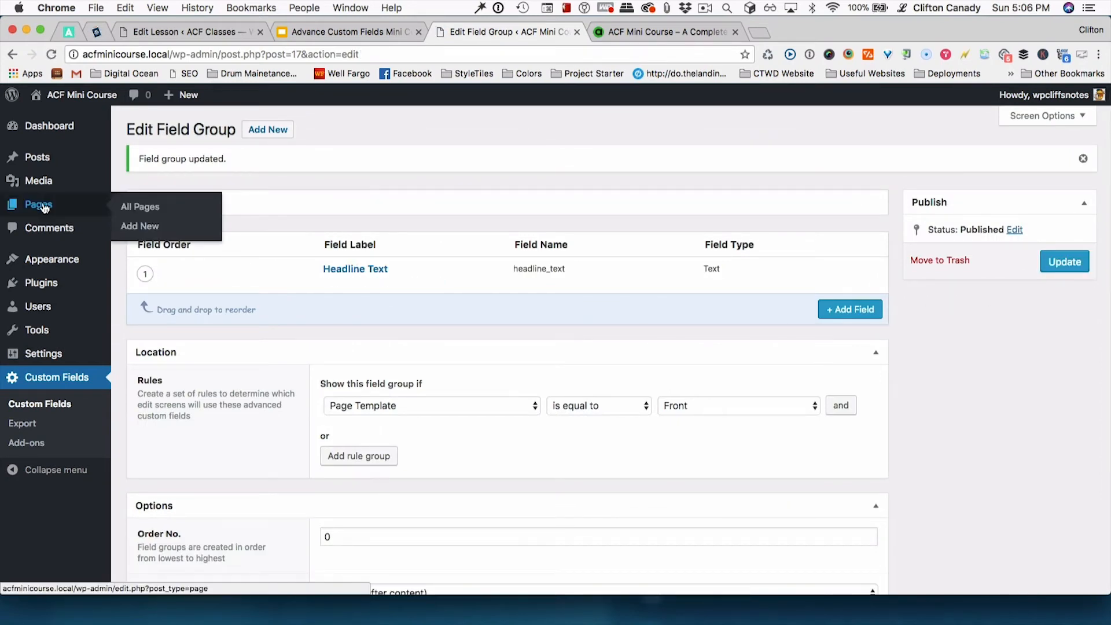
pyautogui.click(44, 208)
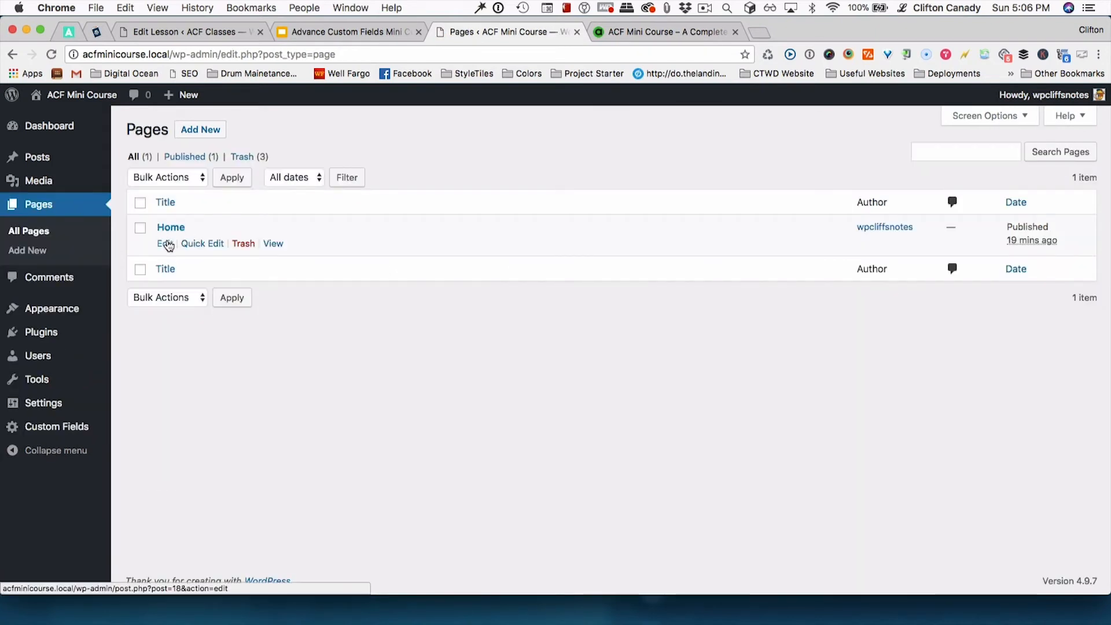
pyautogui.click(166, 245)
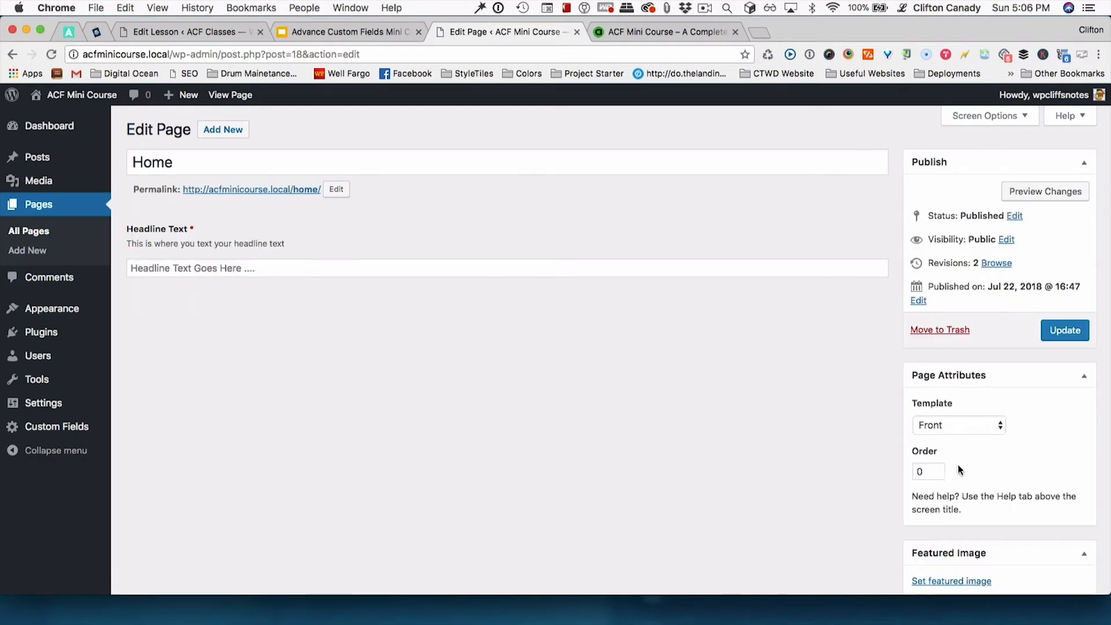
pyautogui.scroll(-1, 958, 464)
pyautogui.click(955, 398)
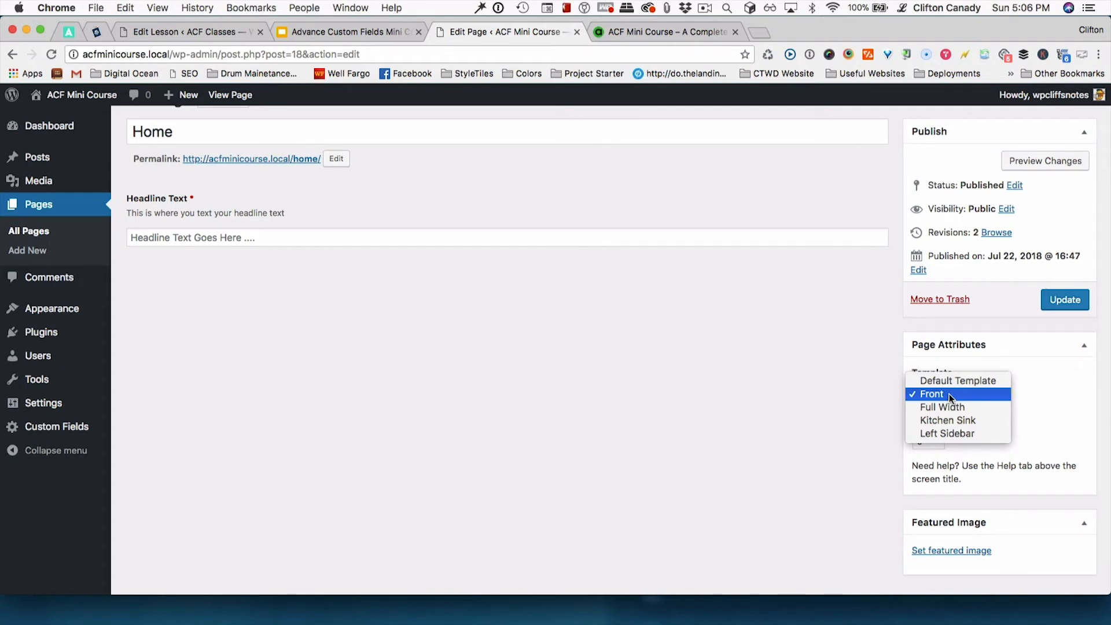
pyautogui.click(949, 393)
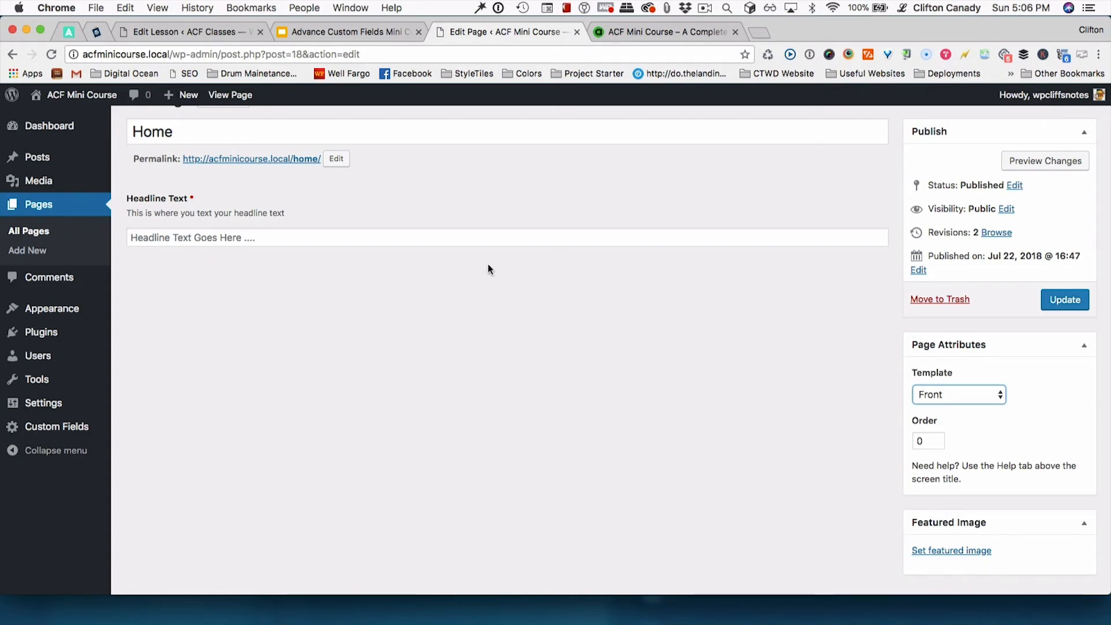
# Open the Homepage field group for editing in a new browser tab.
pyautogui.keyDown('shift'); pyautogui.keyDown('super'); pyautogui.click(58, 429); pyautogui.keyUp('super'); pyautogui.keyUp('shift')
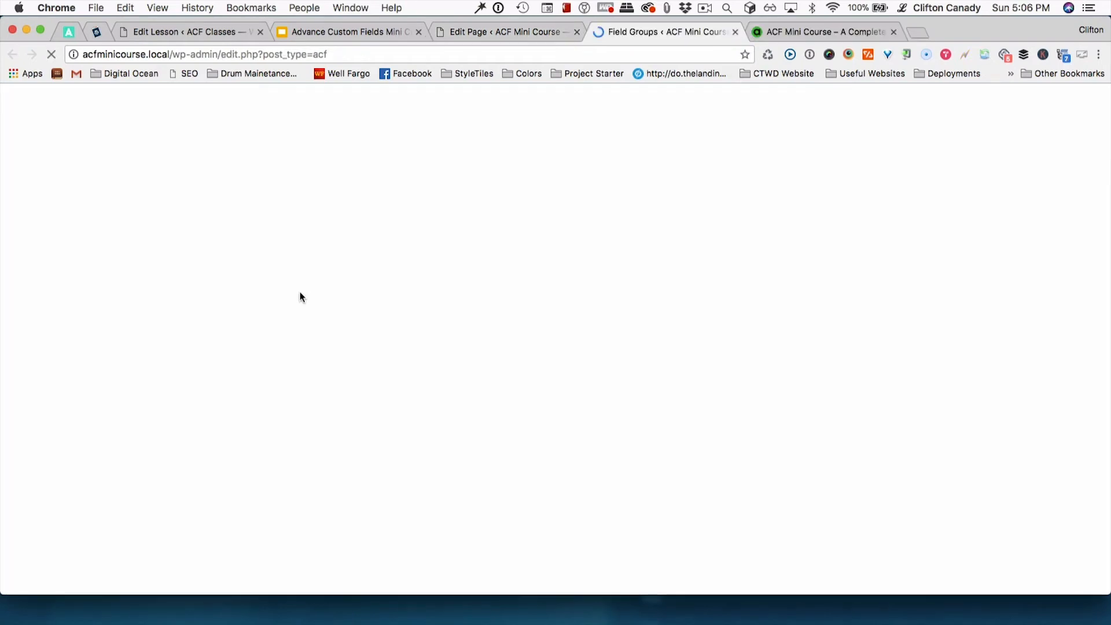
pyautogui.click(162, 222)
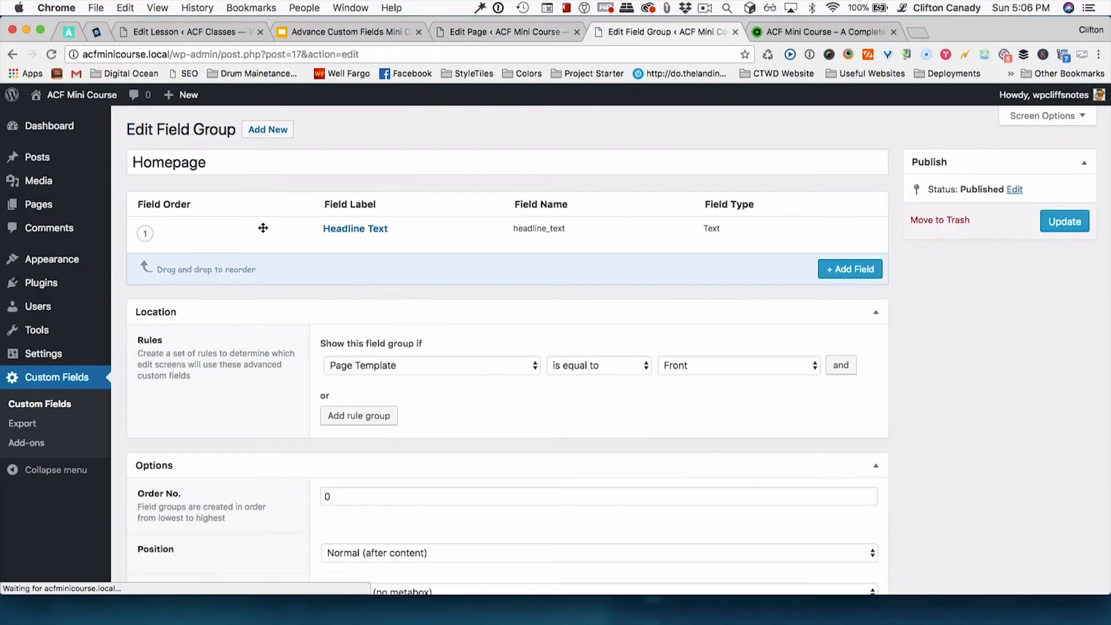
# Review the field group's Style setting, keeping Seamless (no metabox), and compare it with the Home page's edit screen.
pyautogui.scroll(-5, 227, 403)
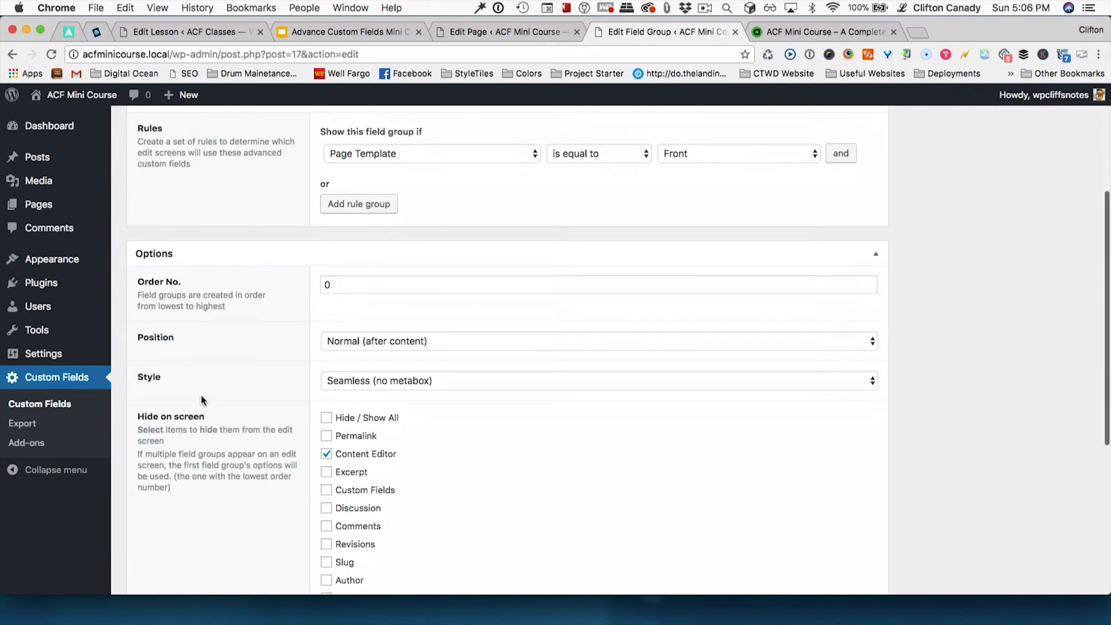
pyautogui.click(331, 383)
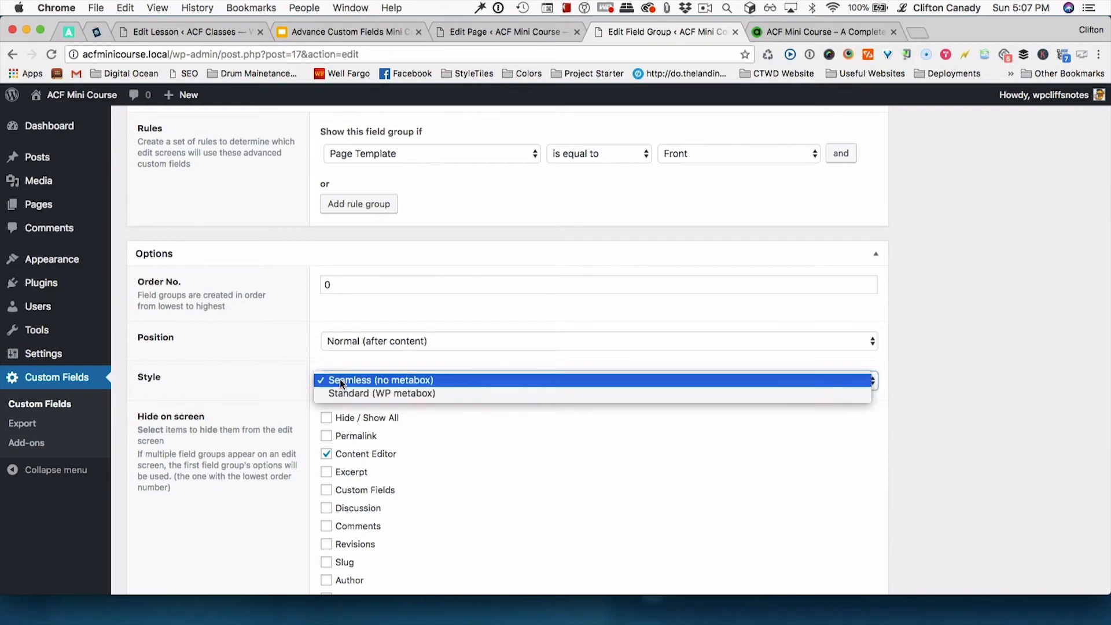
pyautogui.click(341, 382)
pyautogui.click(502, 31)
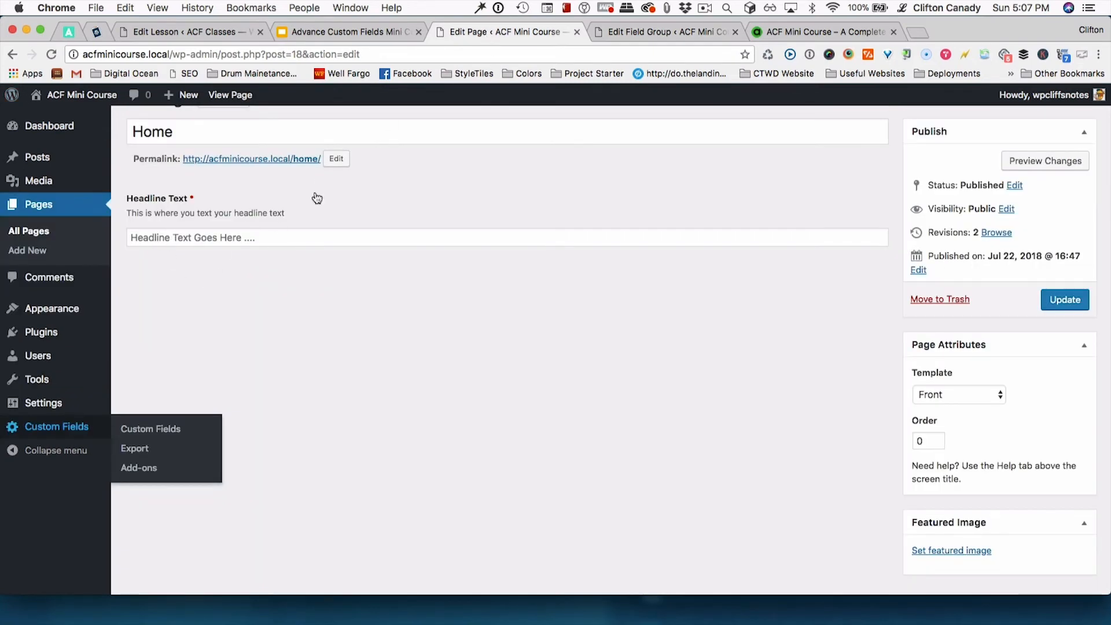
pyautogui.click(640, 33)
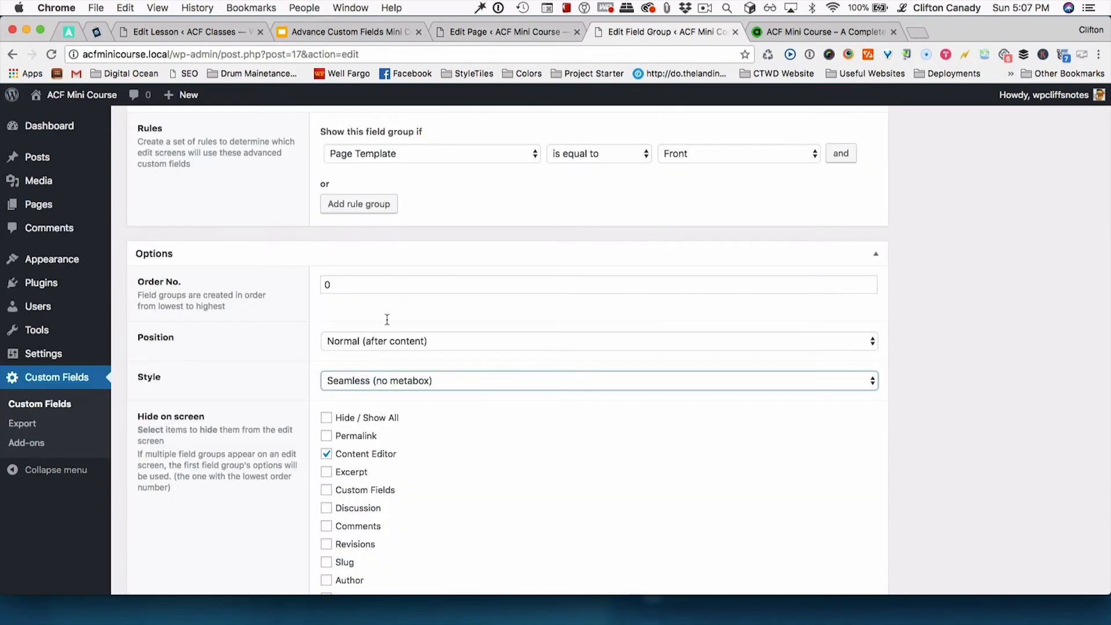
# Set the field group's Style to Standard (WP metabox) and update the field group.
pyautogui.click(340, 381)
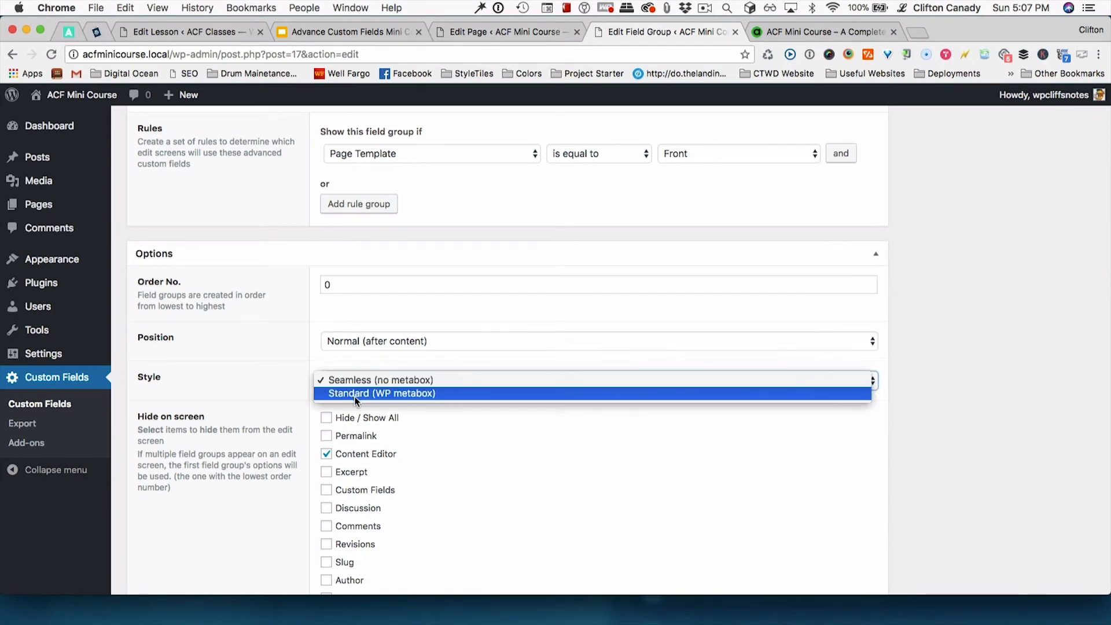
pyautogui.click(356, 395)
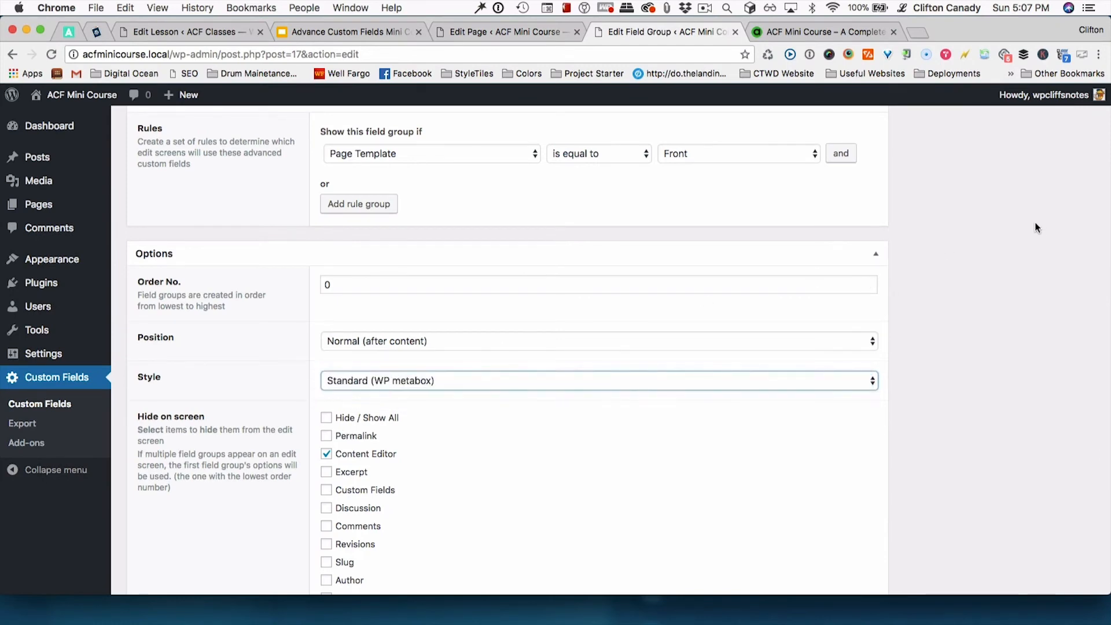
pyautogui.scroll(5, 1054, 214)
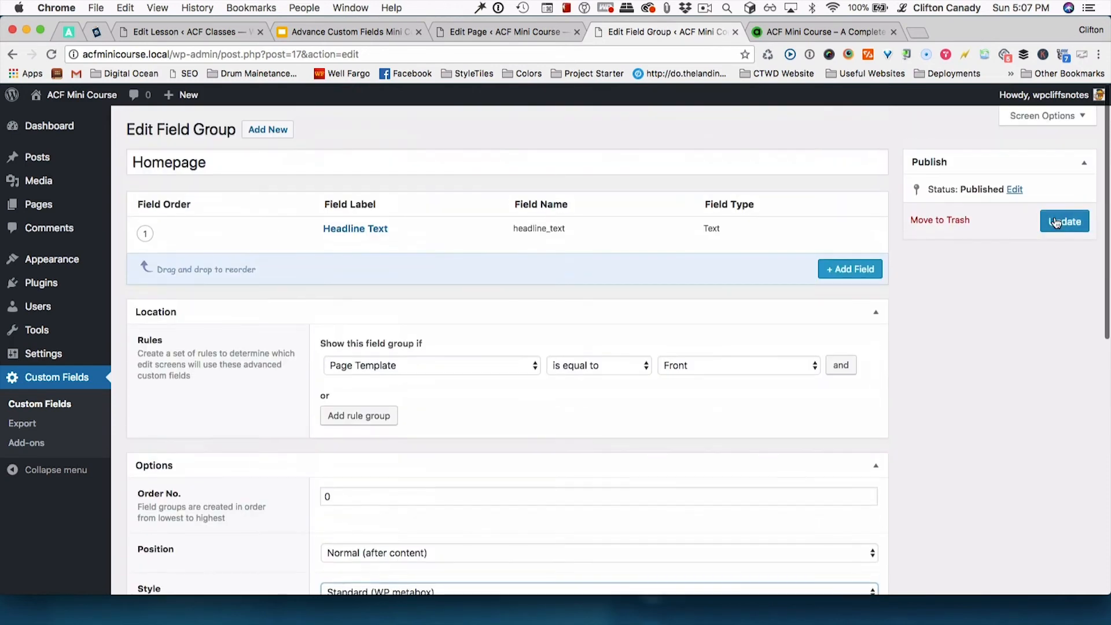
pyautogui.click(1065, 261)
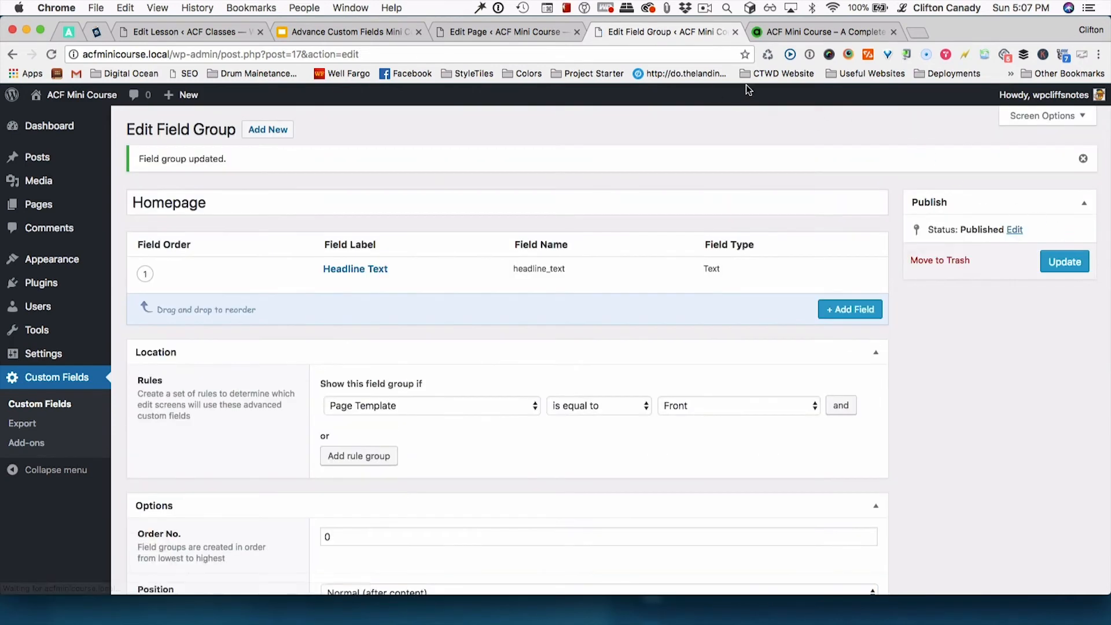
# Reload the Home page's edit screen and examine the Headline Text field's label, required marker and instructions.
pyautogui.click(478, 36)
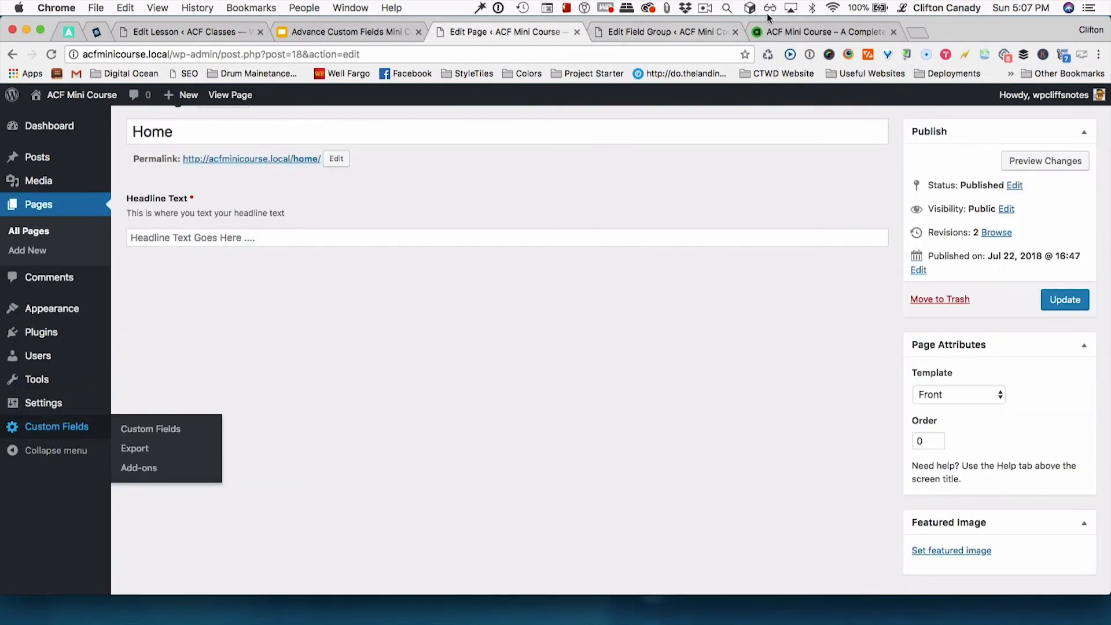
pyautogui.click(769, 53)
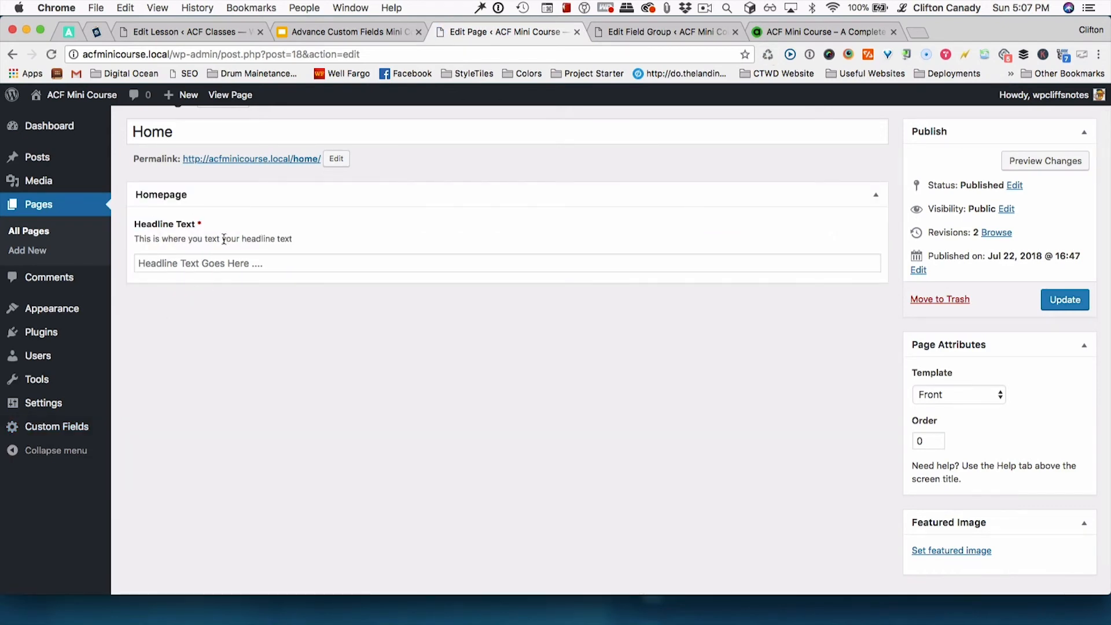
pyautogui.scroll(-2, 202, 304)
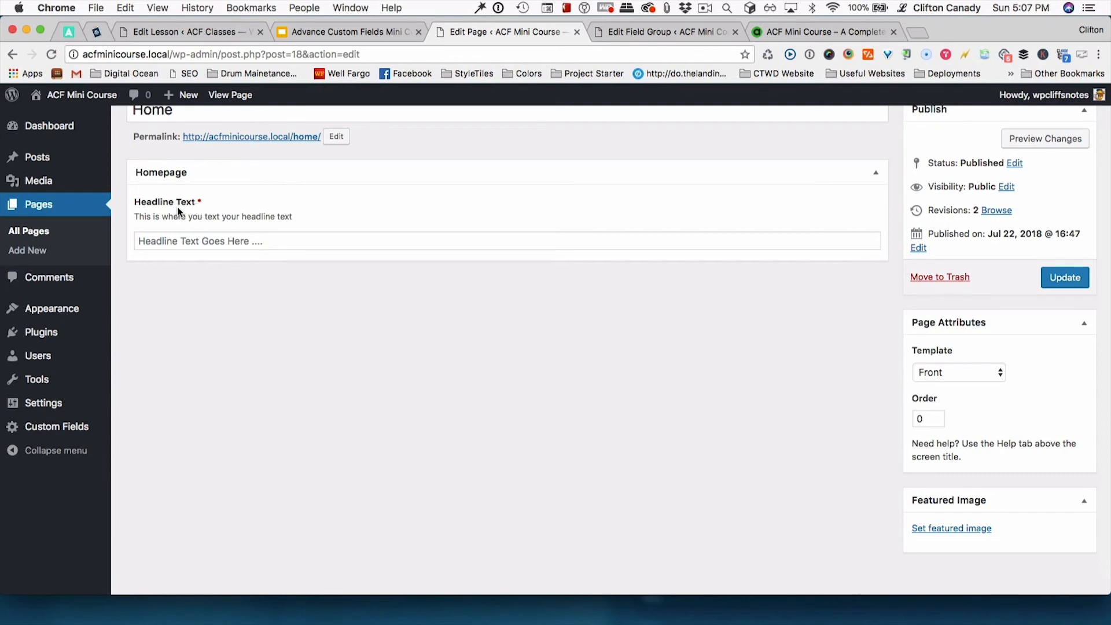
pyautogui.moveTo(193, 202); pyautogui.dragTo(204, 203)
pyautogui.click(211, 202)
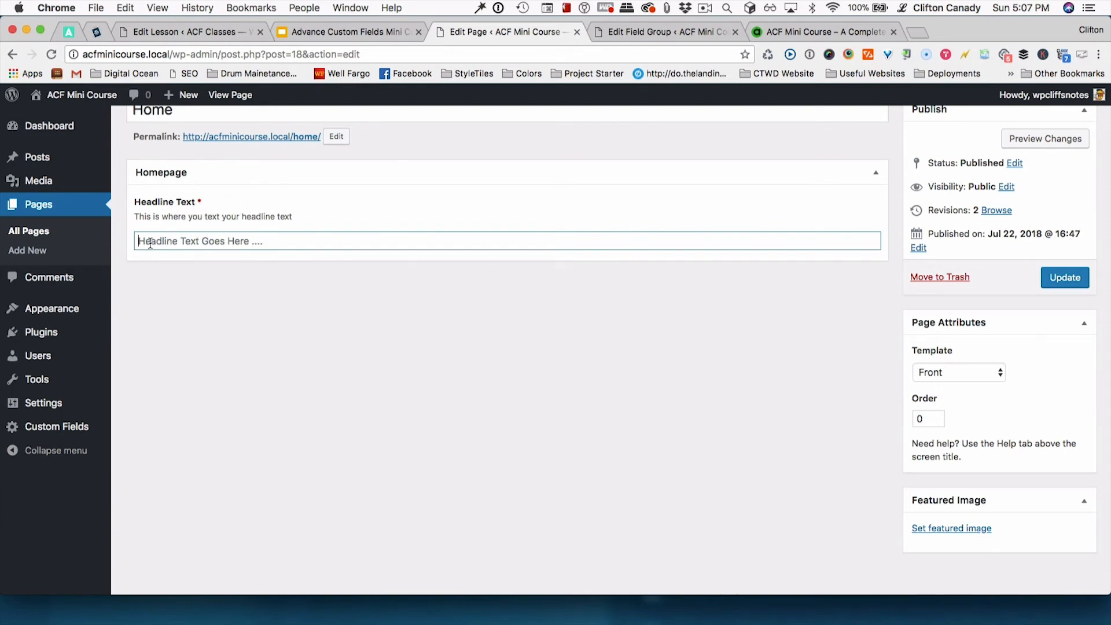
pyautogui.moveTo(134, 217); pyautogui.dragTo(297, 224)
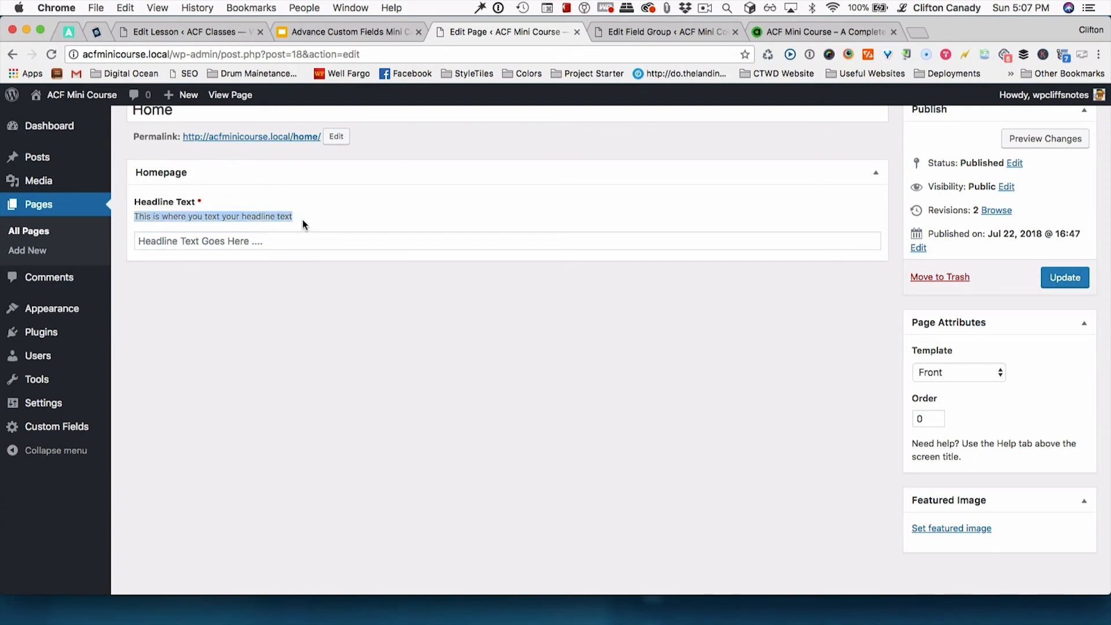
# Enter "This is a Headline" as the Home page's Headline Text and update the page.
pyautogui.click(249, 241)
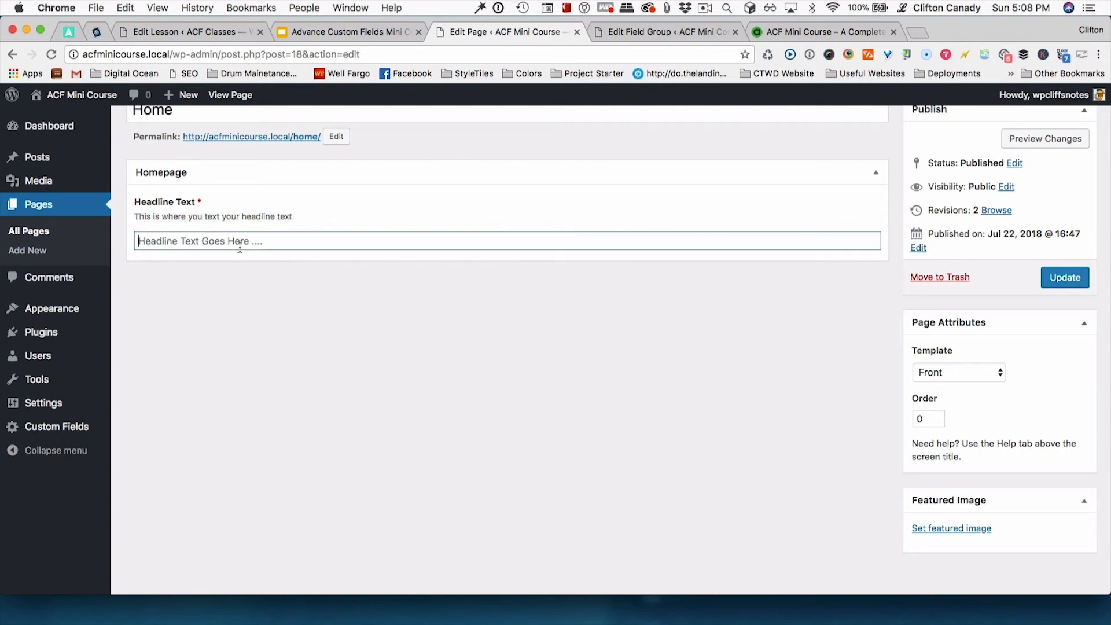
pyautogui.write('This is a ')
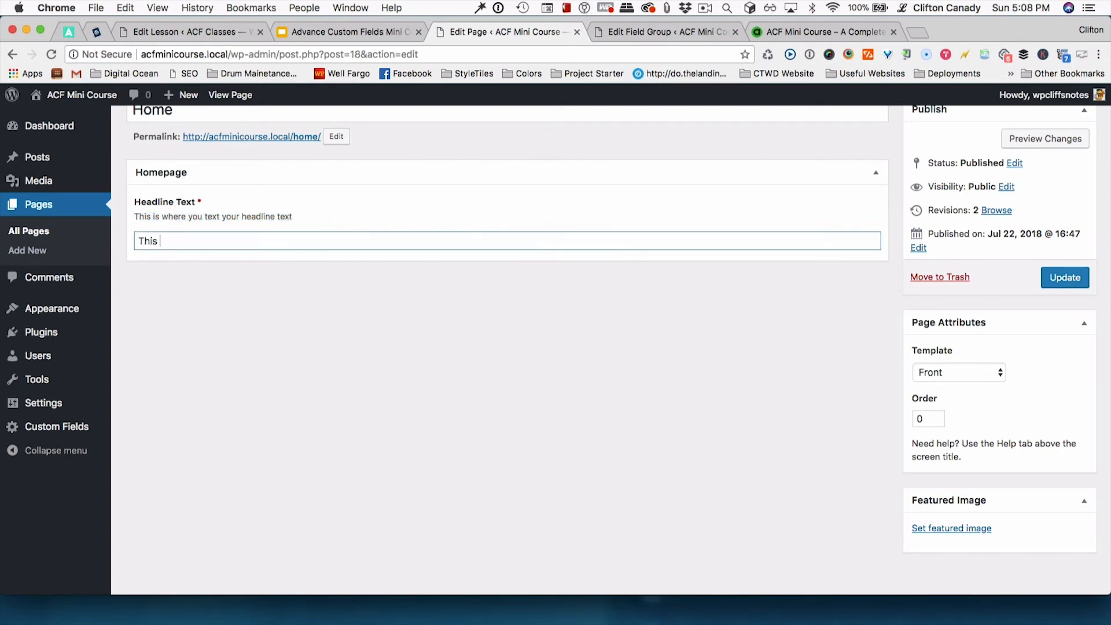
pyautogui.write('Headline')
pyautogui.click(1060, 276)
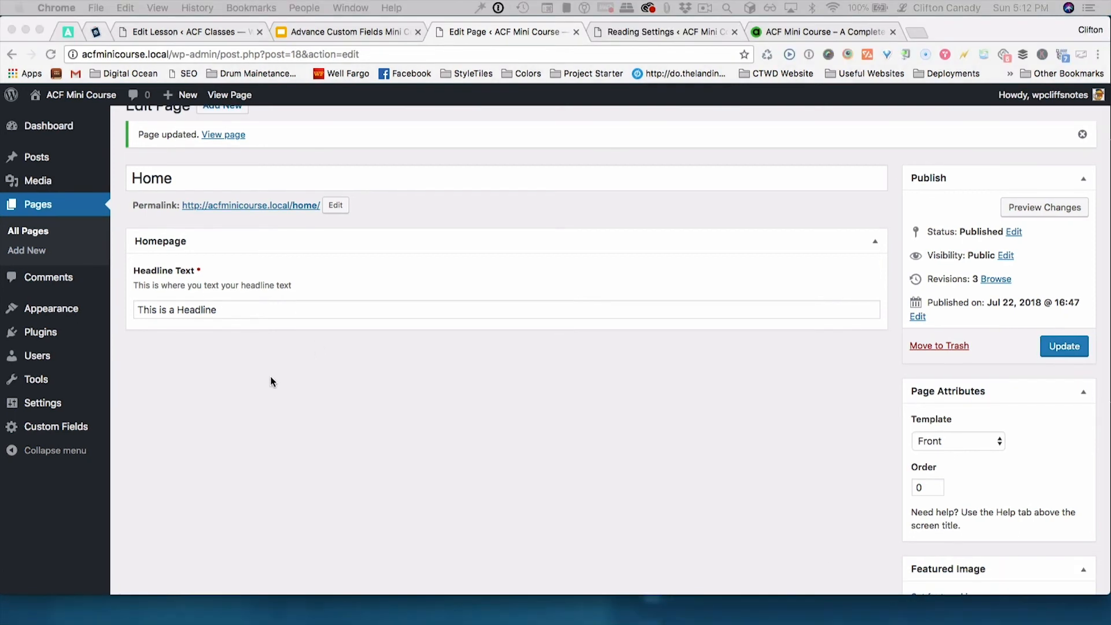
# Open the Homepage field group and select the Headline Text field's PHP line in its theme code for copying.
pyautogui.click(72, 430)
pyautogui.click(168, 220)
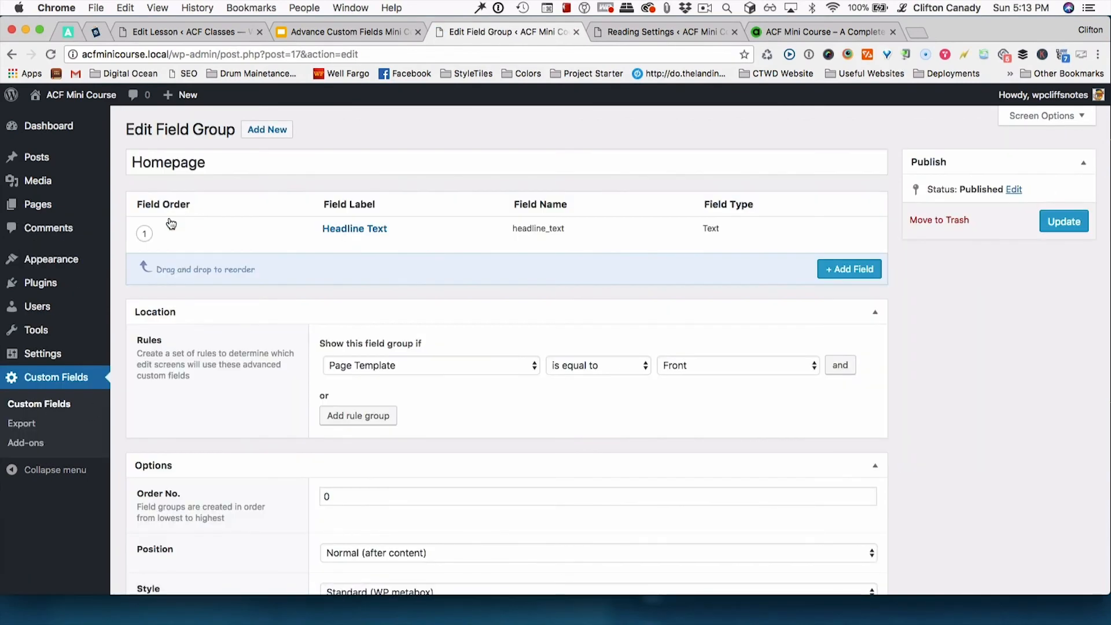
pyautogui.moveTo(315, 219)
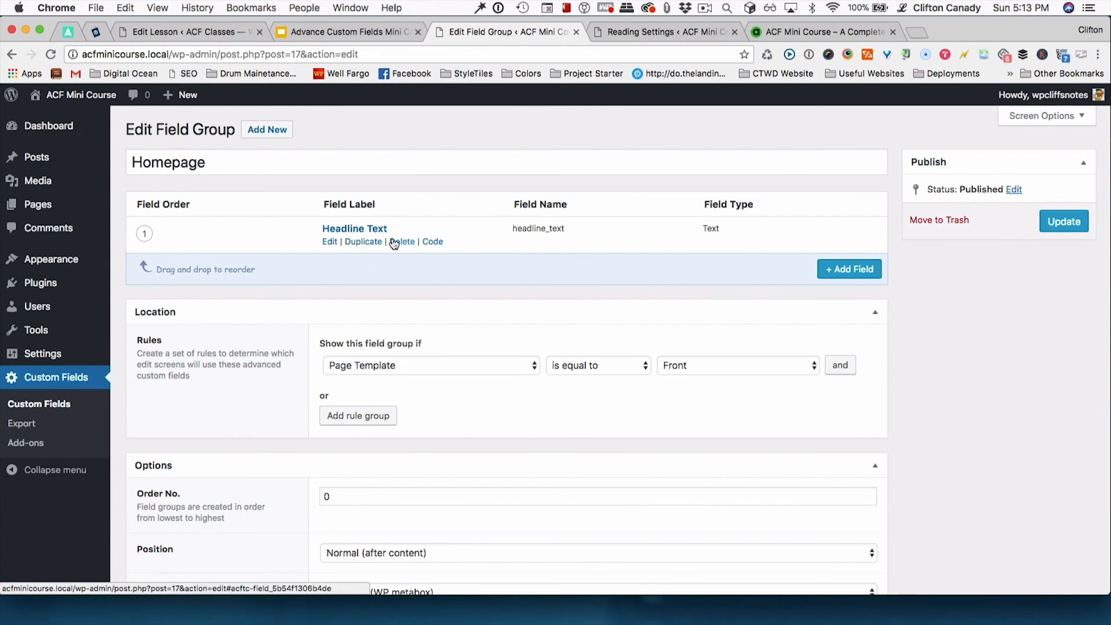
pyautogui.click(437, 248)
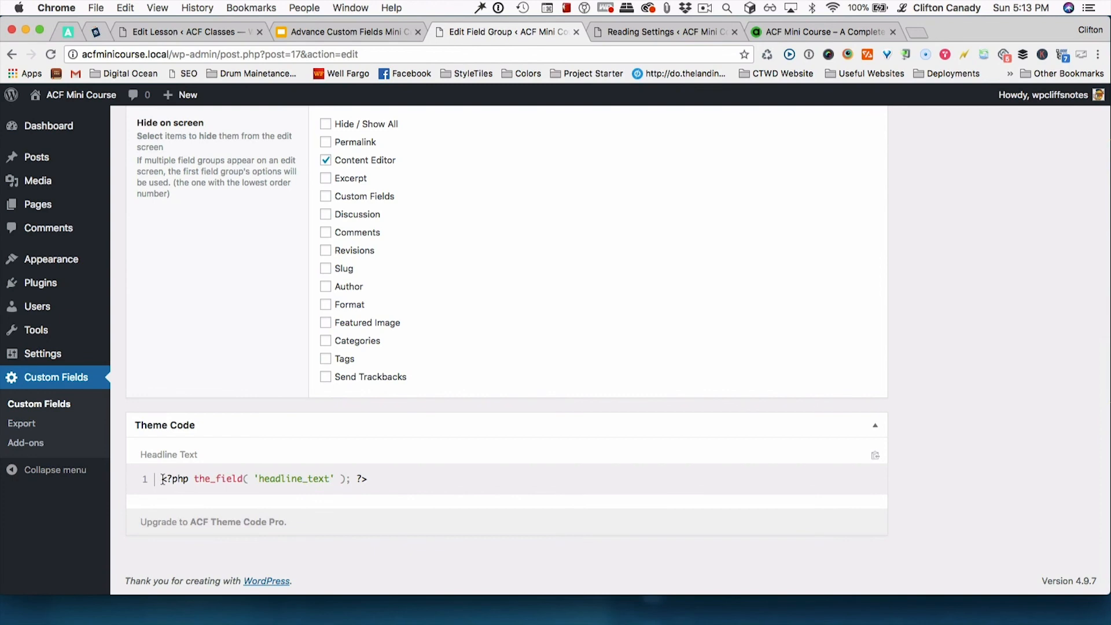
pyautogui.moveTo(162, 479); pyautogui.dragTo(372, 487)
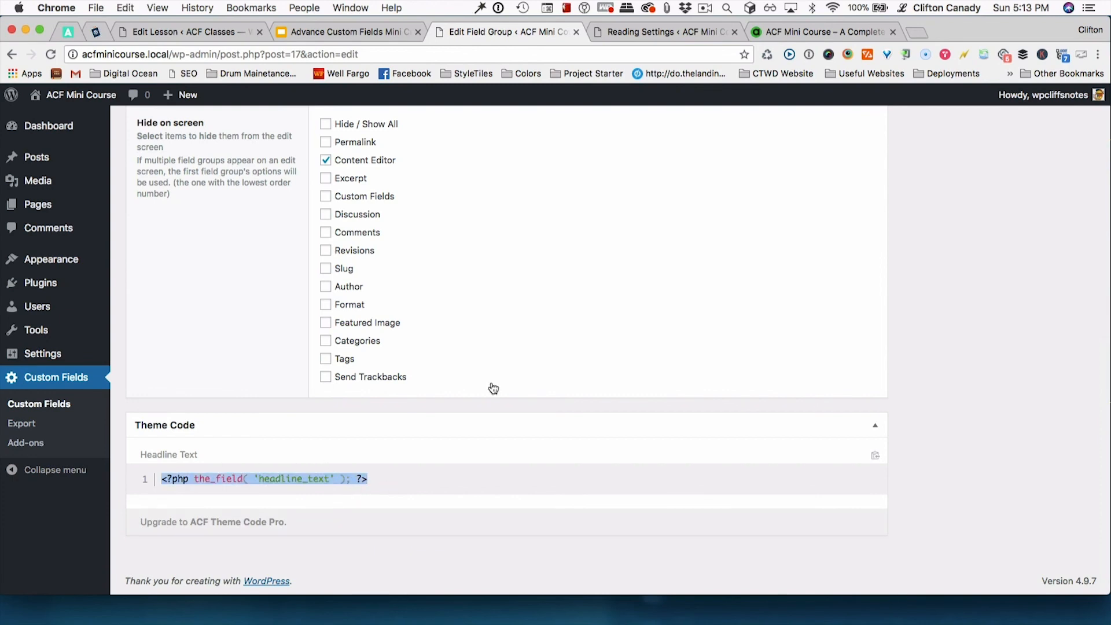
# Switch to Visual Studio Code, replace the cell_content placeholder in front.php with <?php the_field('headline_text'); ?>, and save the file.
pyautogui.press('super+Tab')
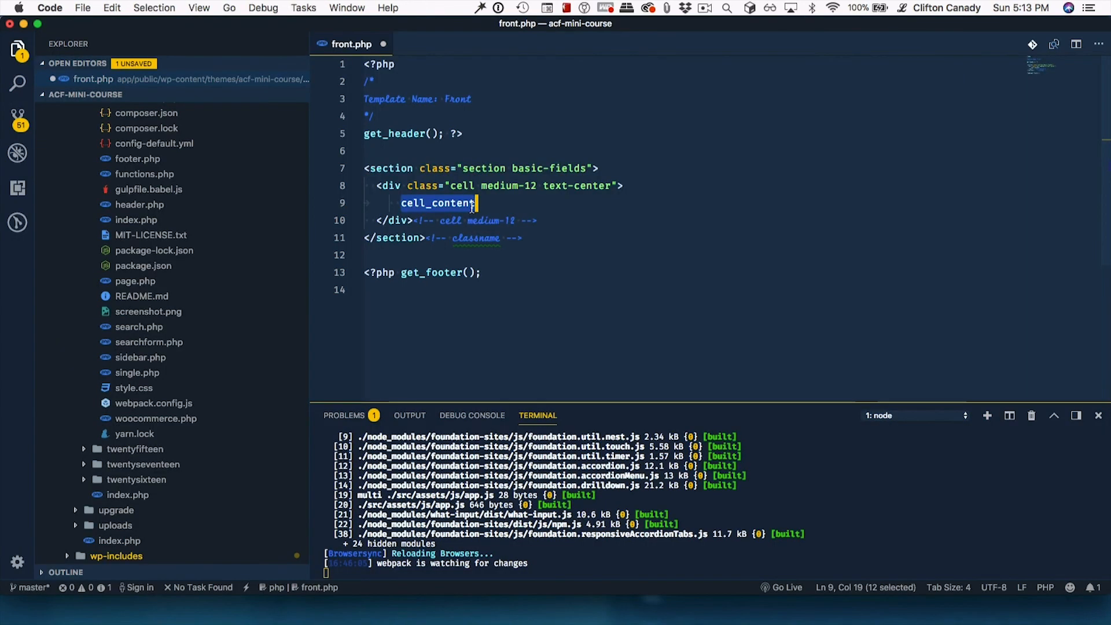
pyautogui.write("<?php the_field('headline_text'); ?>")
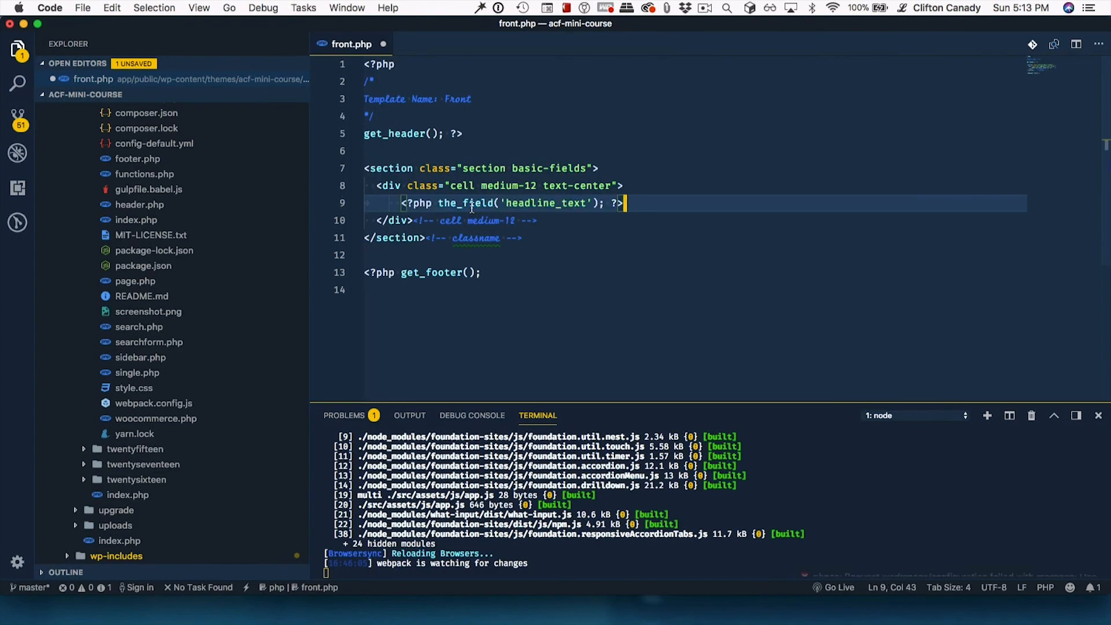
pyautogui.press('super+s')
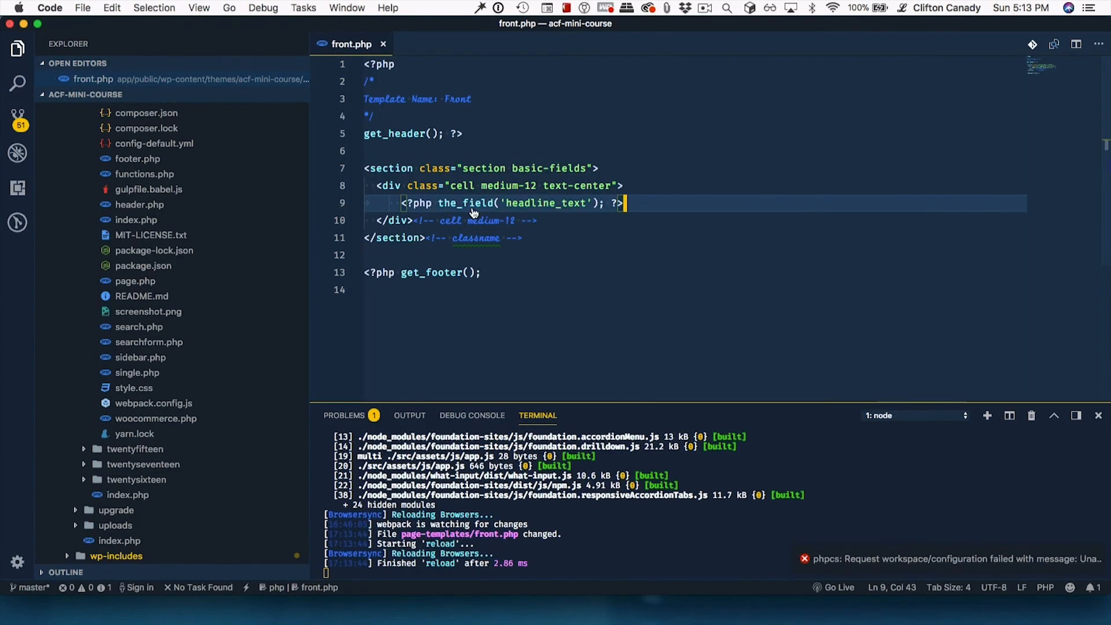
# Switch back to Chrome and reload the ACF Mini Course front page to check the headline output.
pyautogui.press('super+Tab')
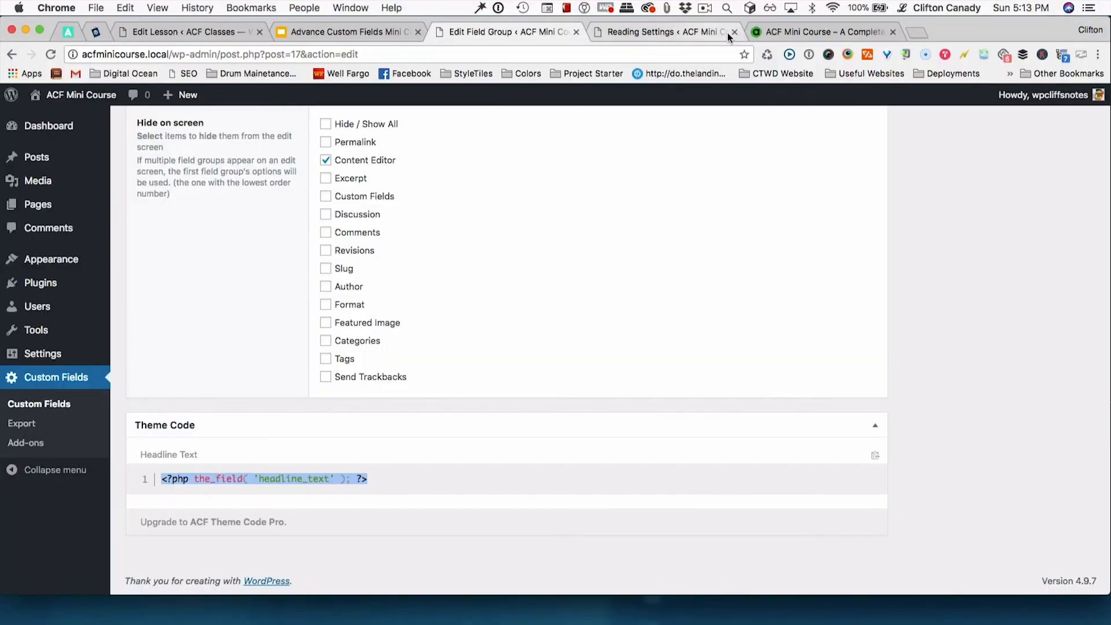
pyautogui.click(770, 33)
pyautogui.click(767, 55)
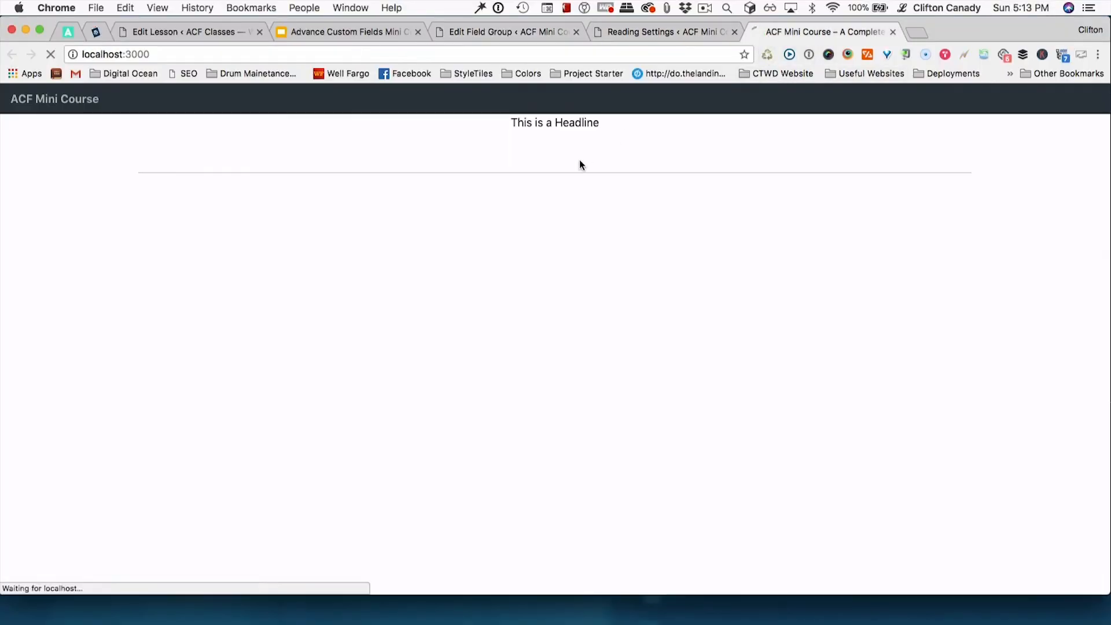